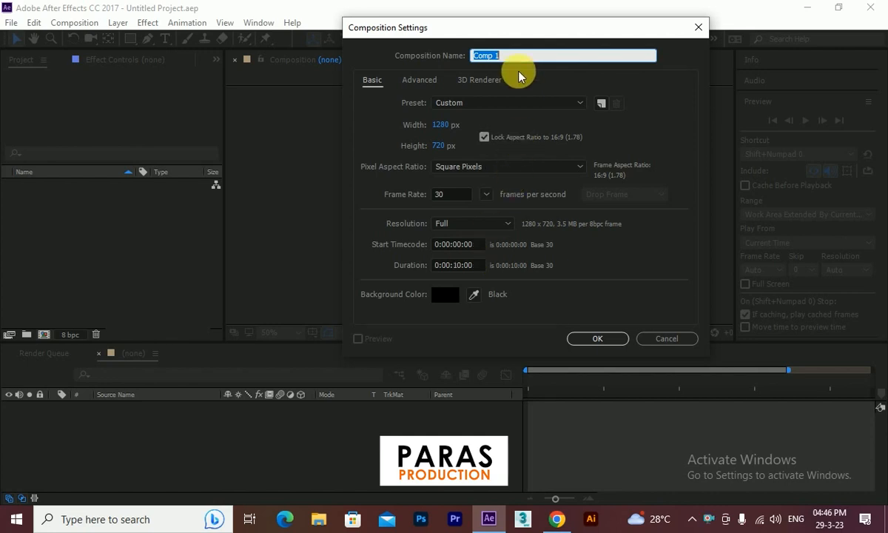
# Step: Name the new composition "text ani" and create it with the 1280 x 720, 30 fps, 10-second settings
pyautogui.write('text ani')
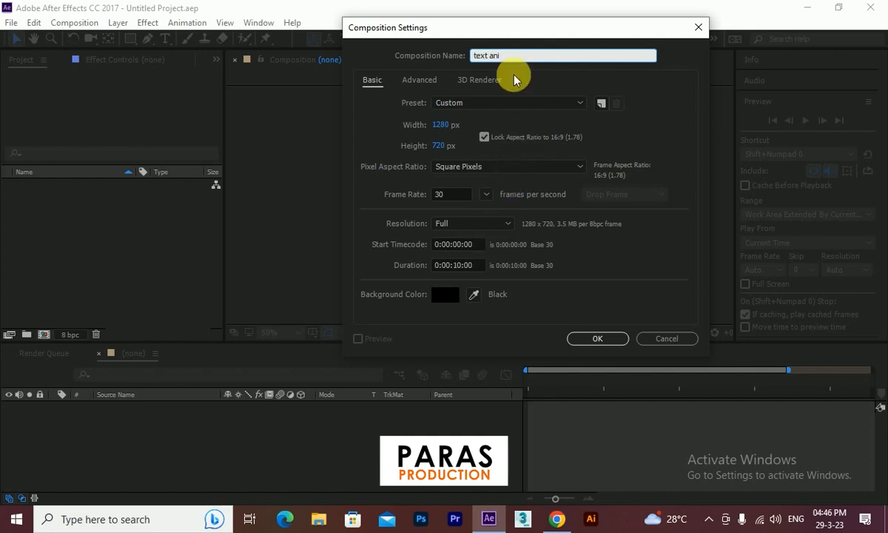
pyautogui.press('Return')
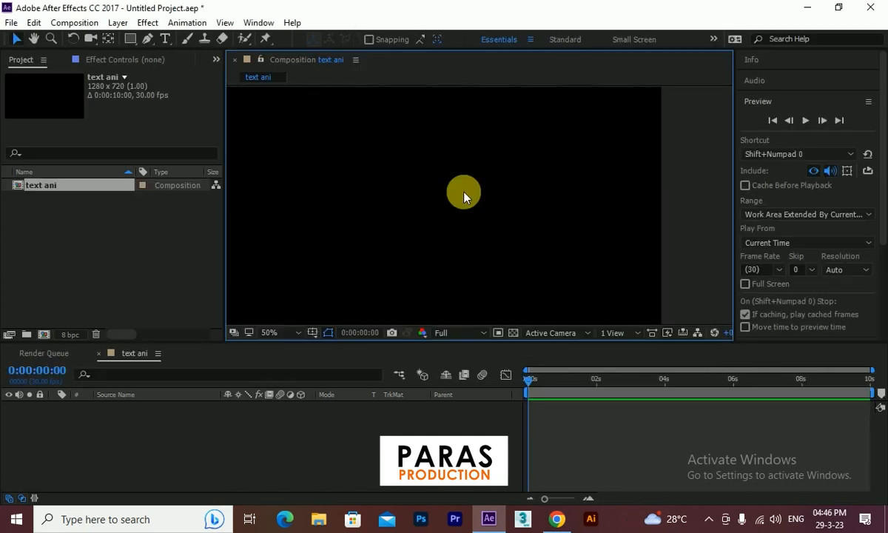
# Step: Add a text layer reading PARAS on the first line and PRODUCTION on the second
pyautogui.rightClick(325, 435)
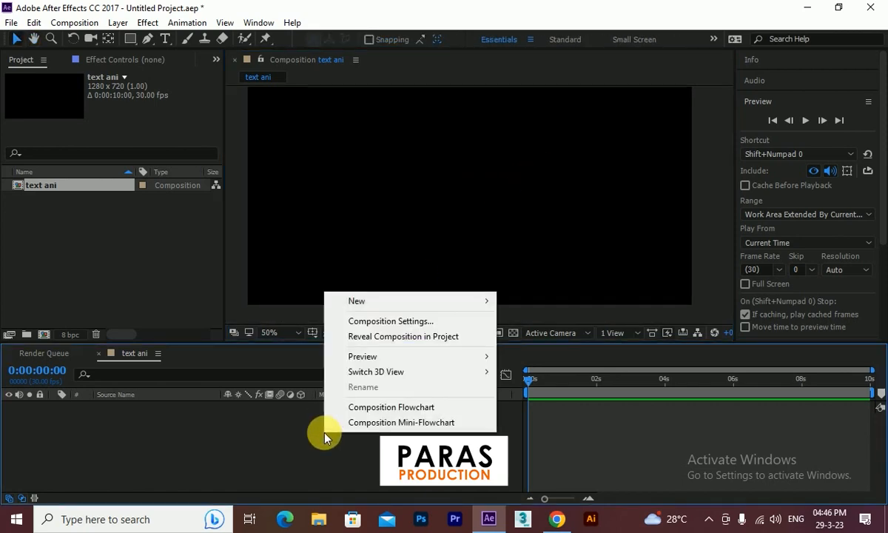
pyautogui.moveTo(467, 302)
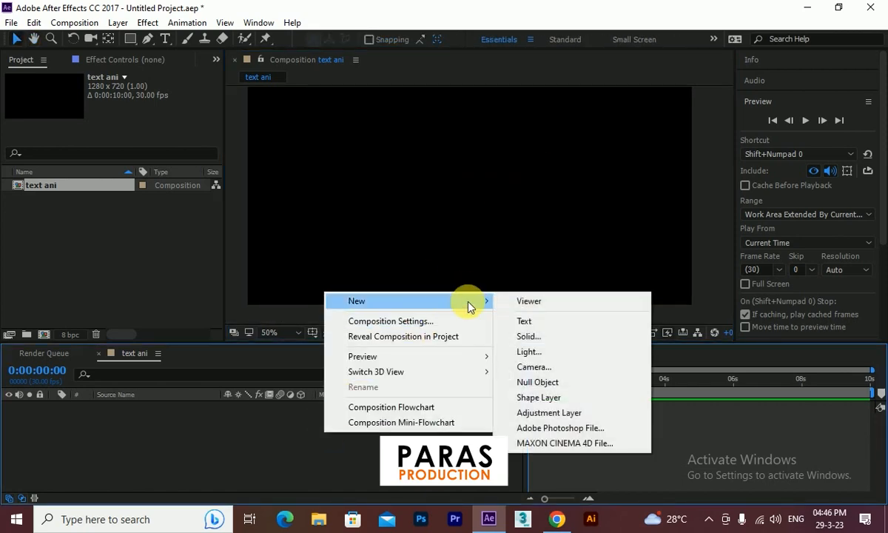
pyautogui.click(576, 328)
pyautogui.write('PARAS')
pyautogui.press('Return')
pyautogui.write('PRODUCTION')
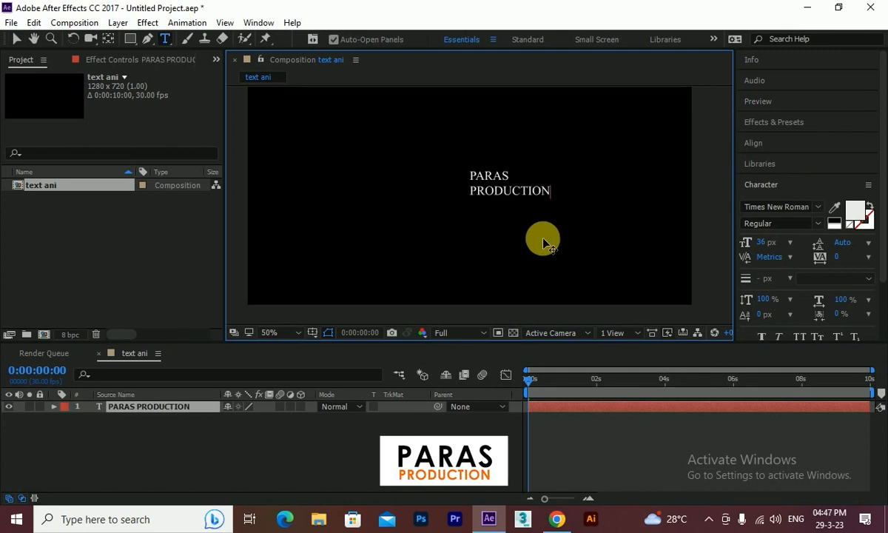
pyautogui.click(16, 39)
# Step: Center-align the paragraph of the PARAS PRODUCTION text
pyautogui.click(760, 186)
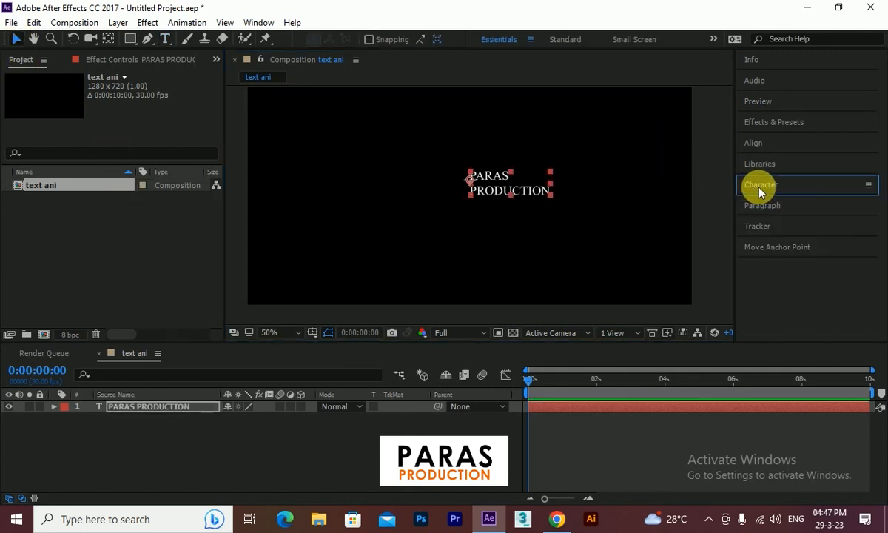
pyautogui.click(759, 210)
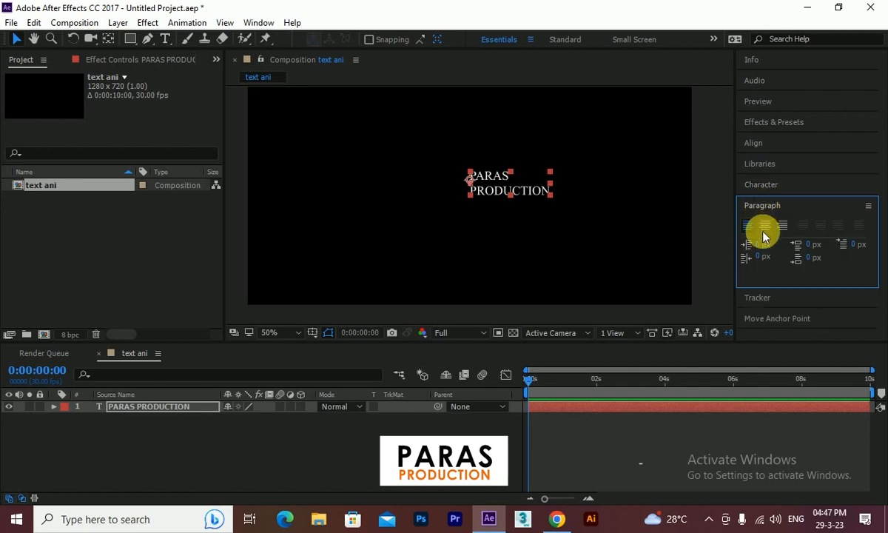
pyautogui.click(765, 226)
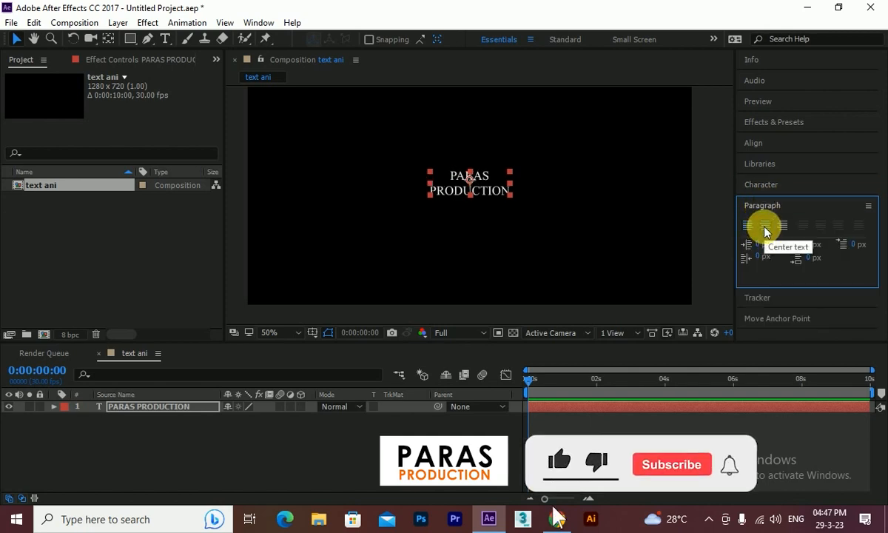
# Step: Set the text's font size to 83 px and its font to Phat guy, trying Pacifico on the way
pyautogui.click(768, 186)
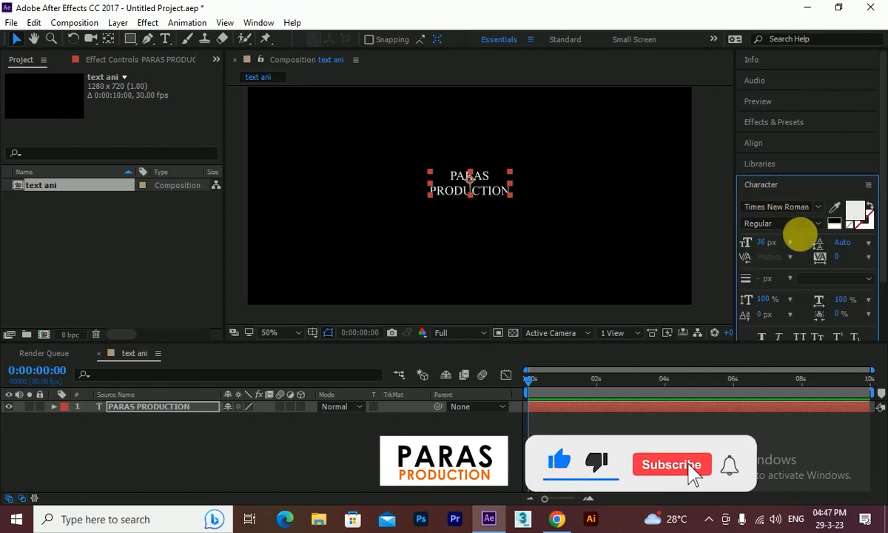
pyautogui.moveTo(761, 244); pyautogui.dragTo(802, 248)
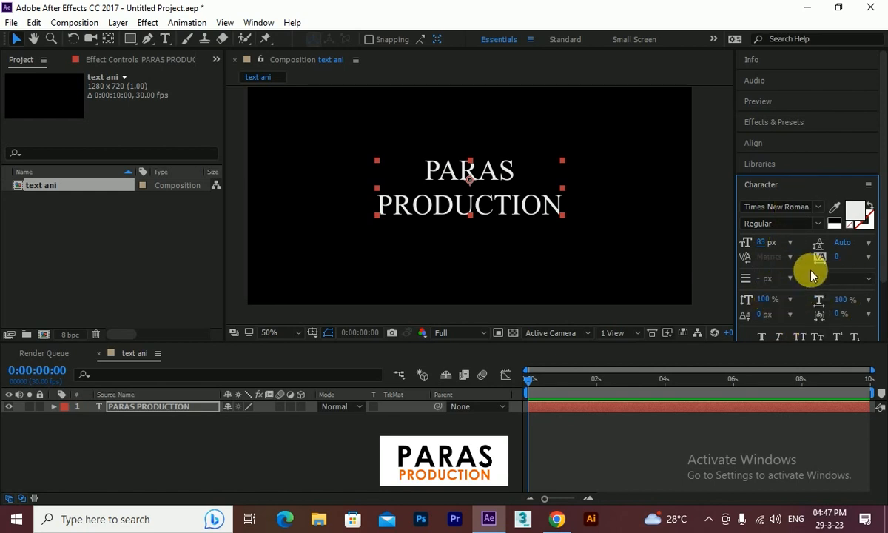
pyautogui.click(817, 210)
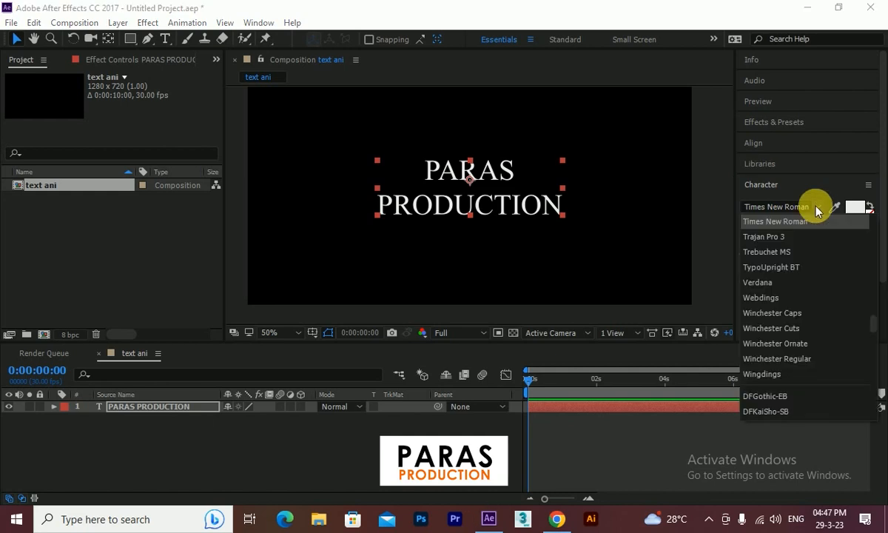
pyautogui.click(763, 208)
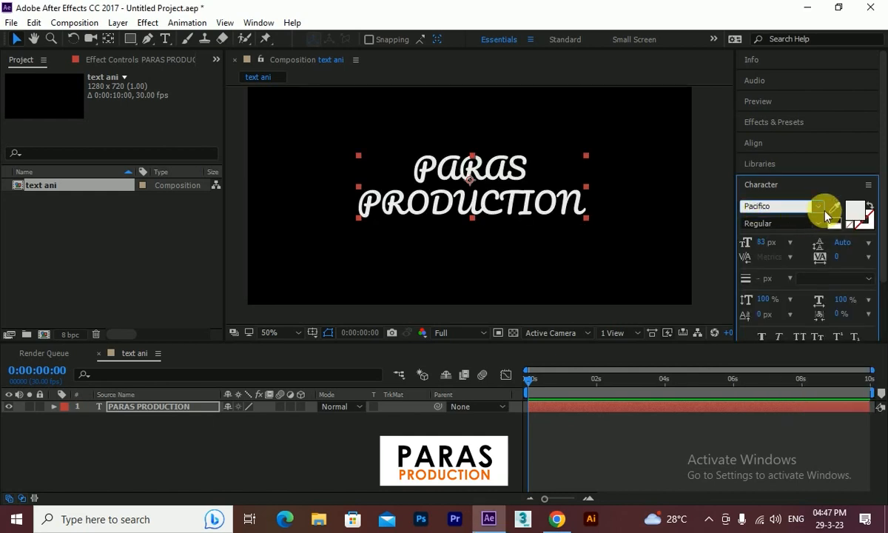
pyautogui.click(820, 211)
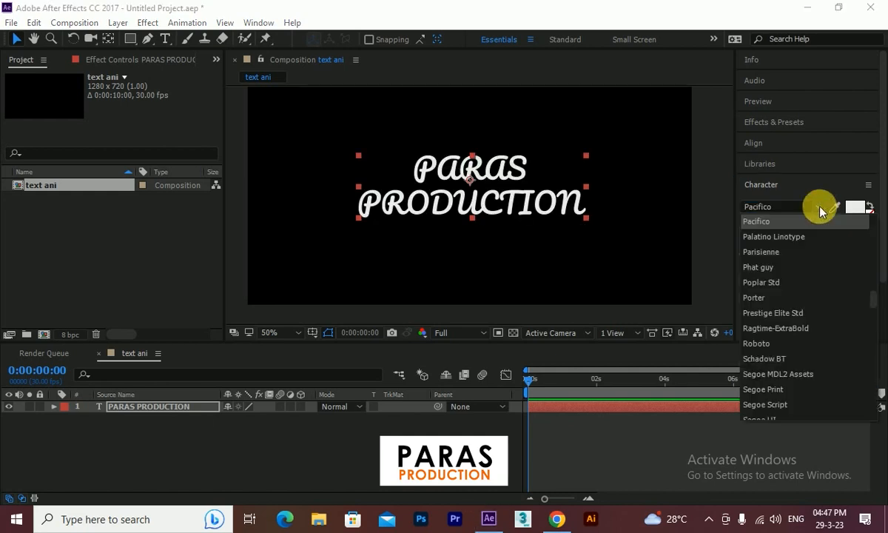
pyautogui.click(801, 266)
# Step: Examine the text layer's Text properties, including More Options and Path Options
pyautogui.click(54, 406)
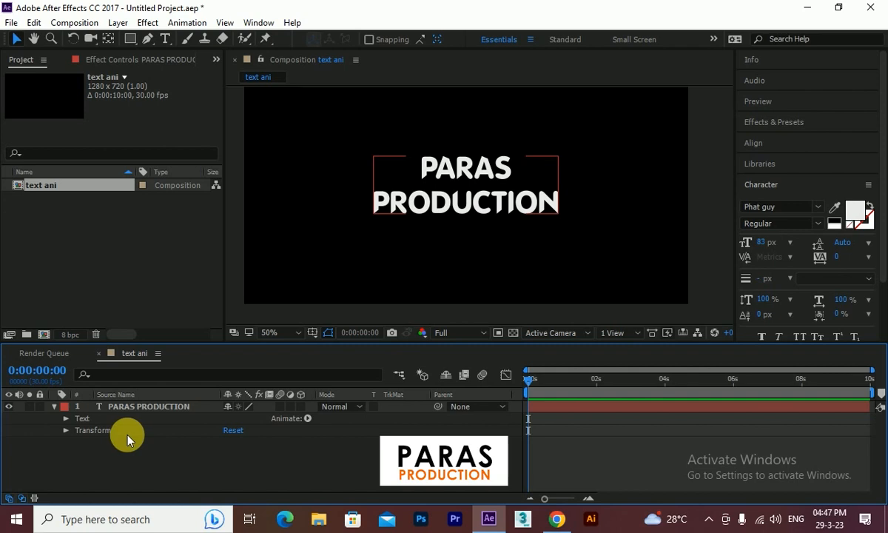
pyautogui.click(66, 419)
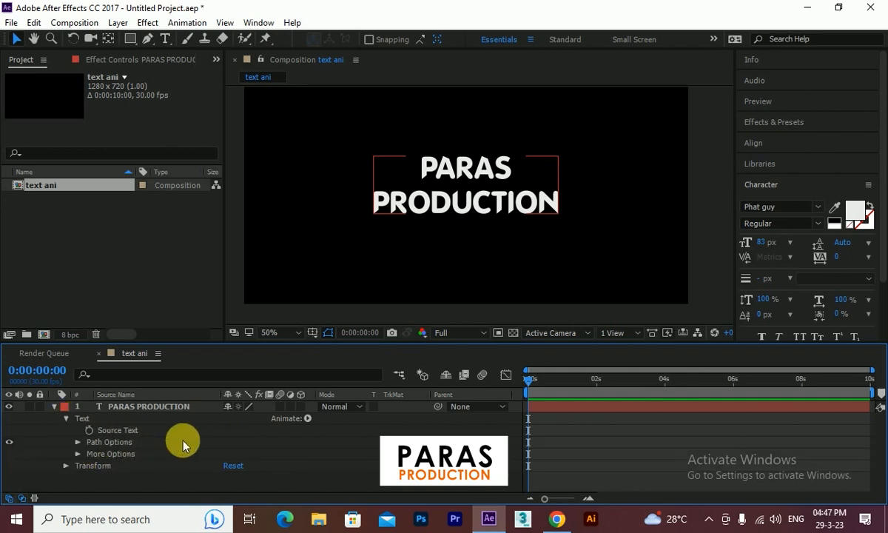
pyautogui.click(79, 454)
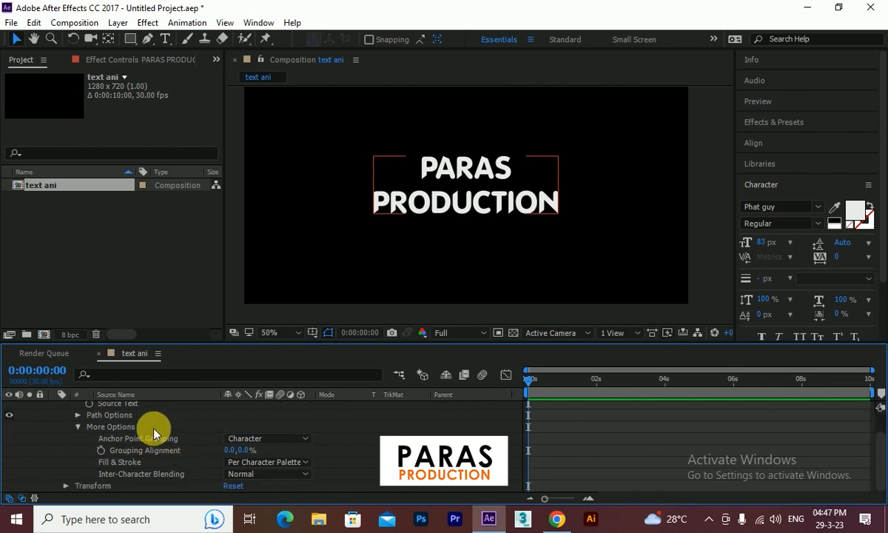
pyautogui.scroll(2, 152, 429)
pyautogui.click(77, 454)
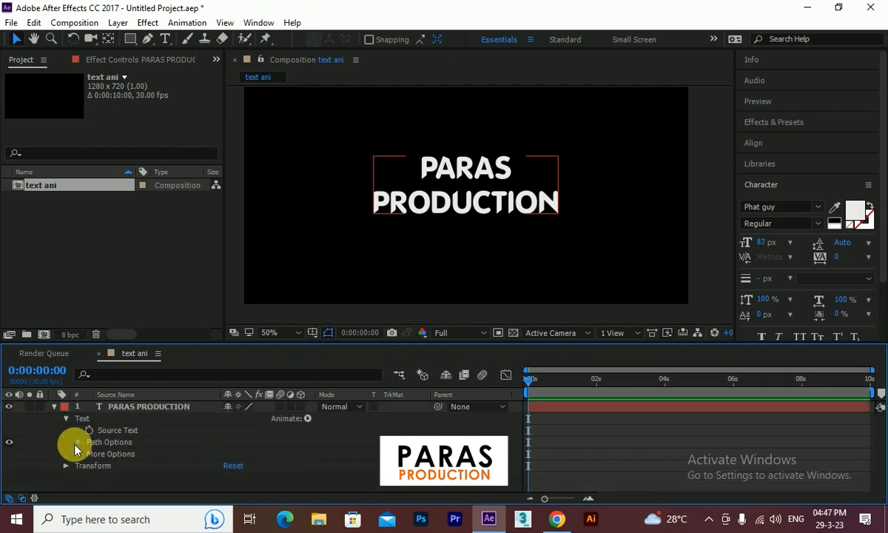
pyautogui.click(77, 442)
pyautogui.click(67, 419)
pyautogui.click(108, 420)
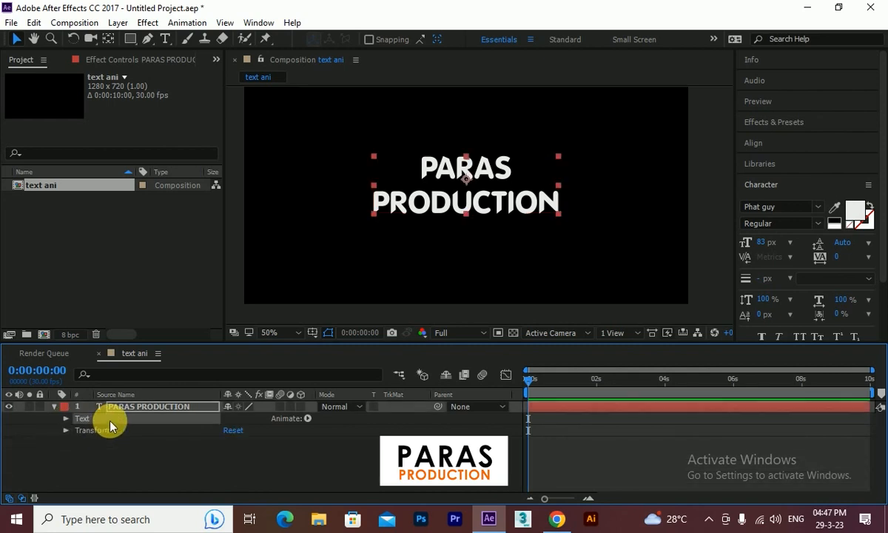
# Step: Add an Opacity animator to the PARAS PRODUCTION text layer and set its opacity to 0%
pyautogui.click(131, 407)
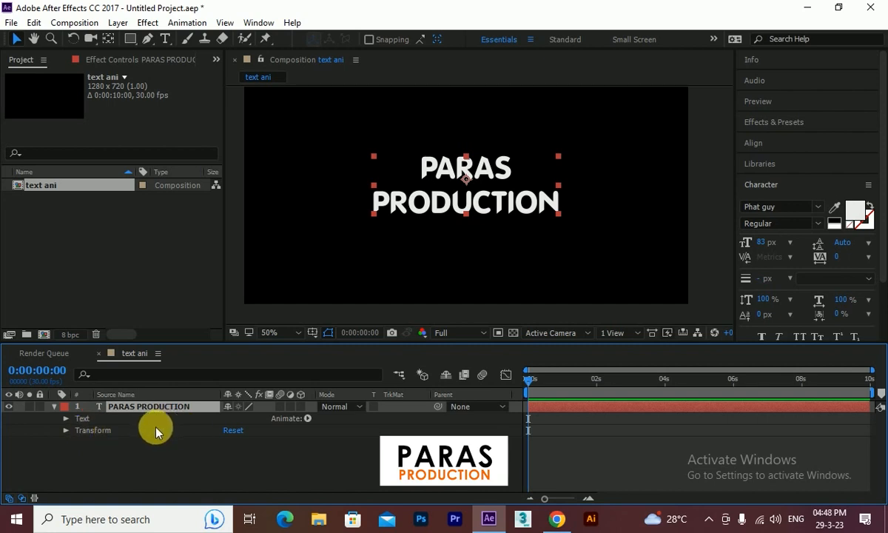
pyautogui.click(308, 419)
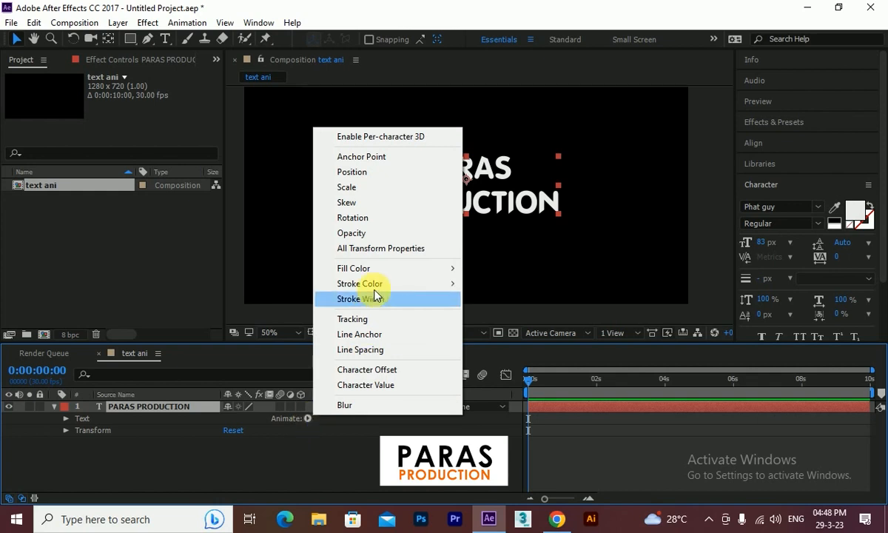
pyautogui.click(367, 240)
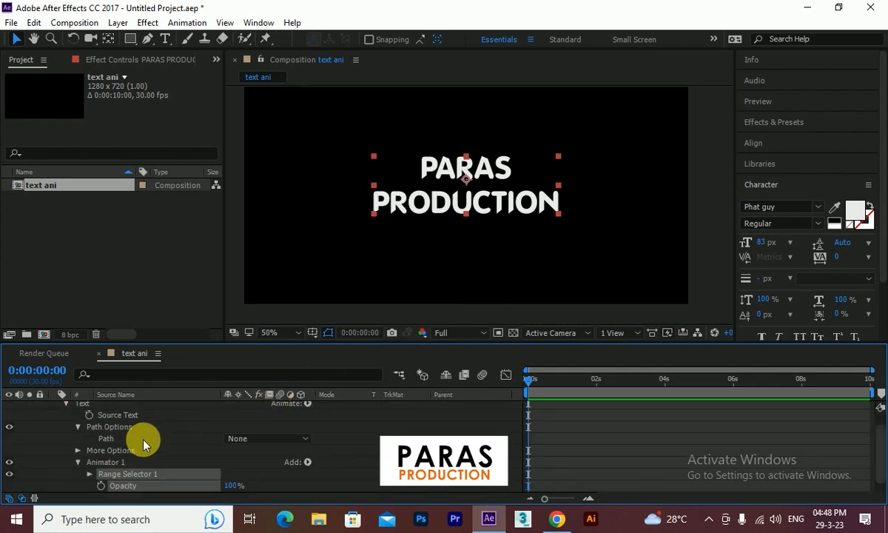
pyautogui.scroll(1, 144, 441)
pyautogui.scroll(-2, 139, 430)
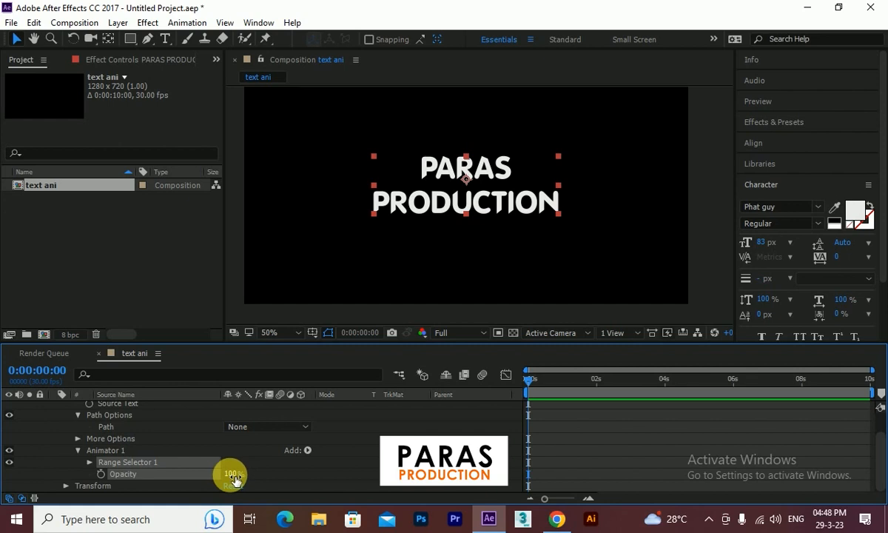
pyautogui.moveTo(235, 478); pyautogui.dragTo(128, 474)
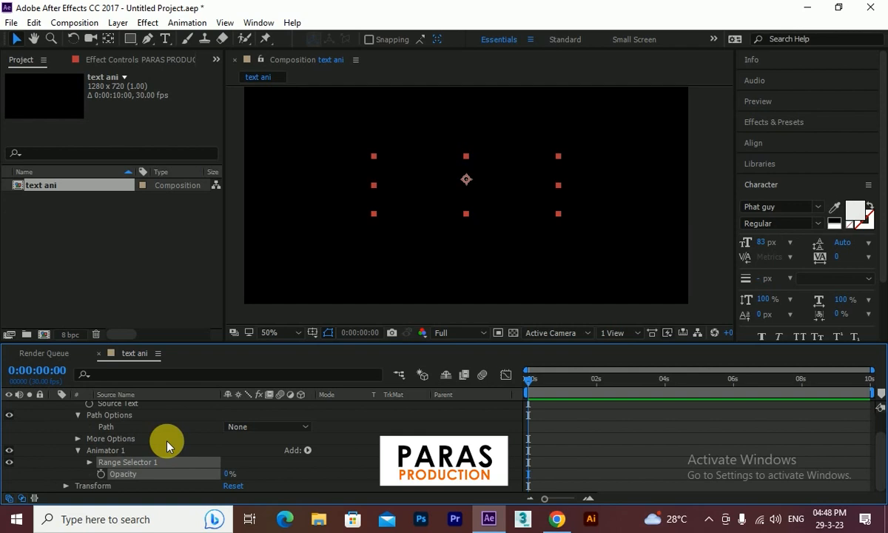
# Step: Open the animator's range selector, try its Start at 100% and return it to 0%
pyautogui.moveTo(172, 342); pyautogui.dragTo(180, 297)
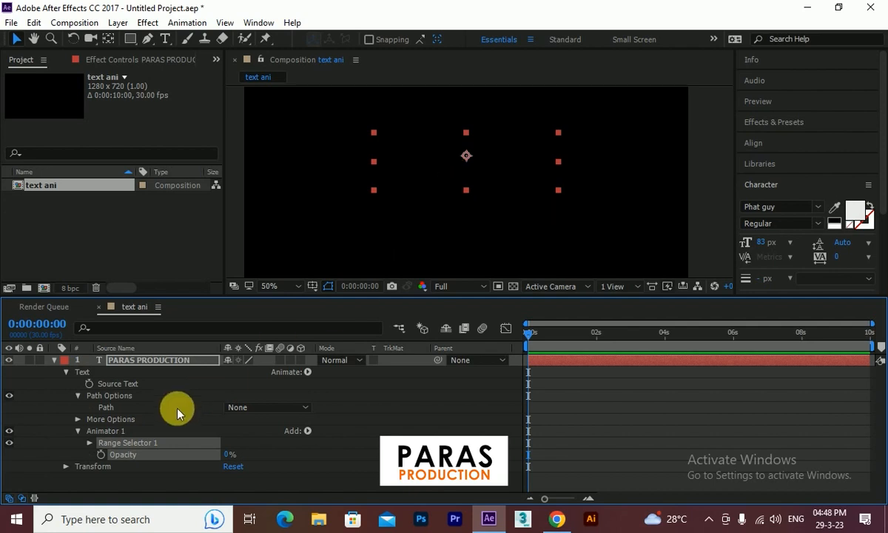
pyautogui.click(89, 443)
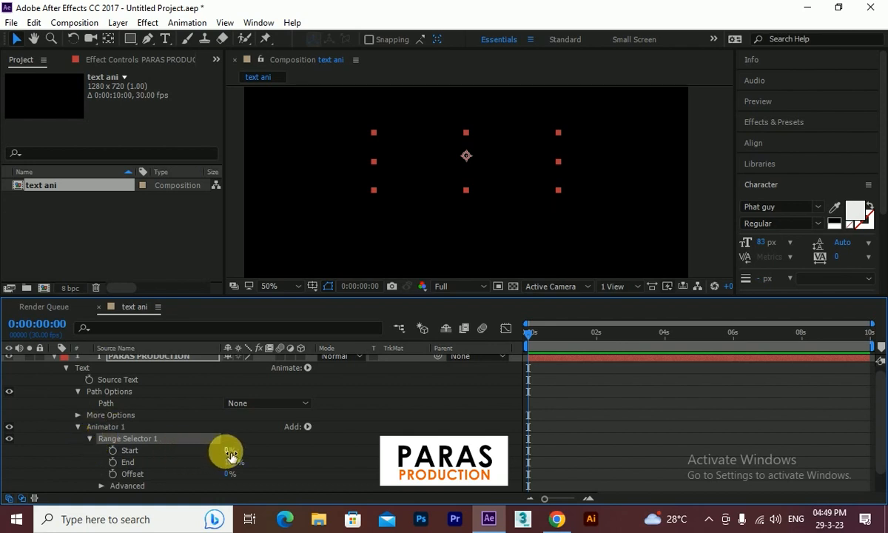
pyautogui.moveTo(229, 449); pyautogui.dragTo(328, 458)
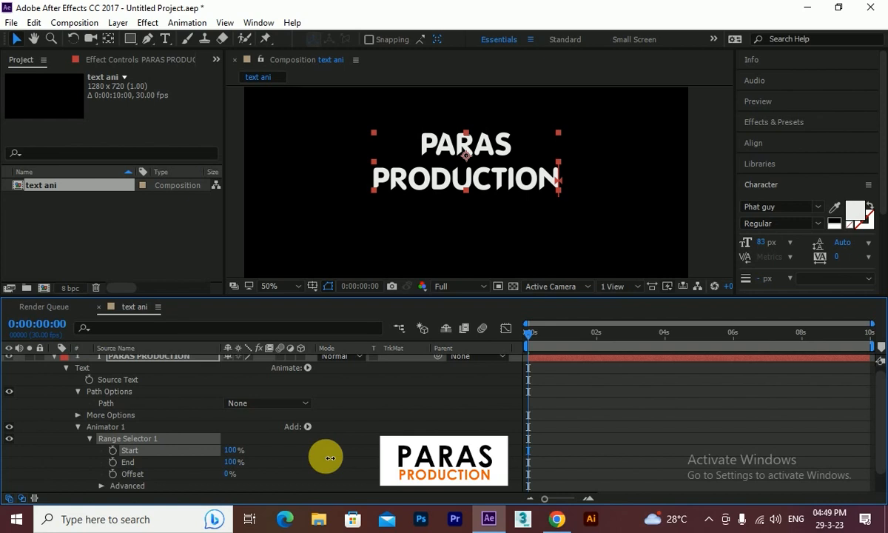
pyautogui.moveTo(330, 458)
pyautogui.mouseDown()
pyautogui.moveTo(229, 472)
pyautogui.moveTo(218, 462)
pyautogui.moveTo(314, 462)
pyautogui.mouseUp()
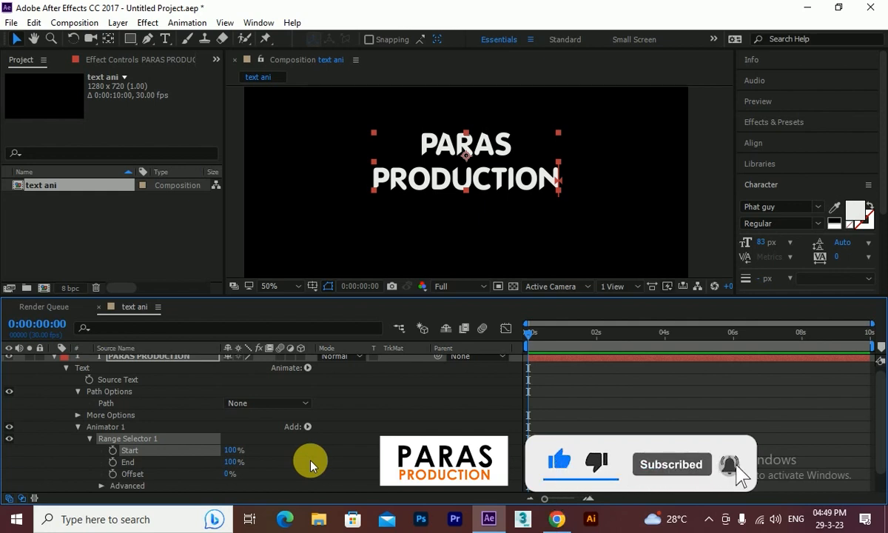
pyautogui.moveTo(231, 450); pyautogui.dragTo(126, 449)
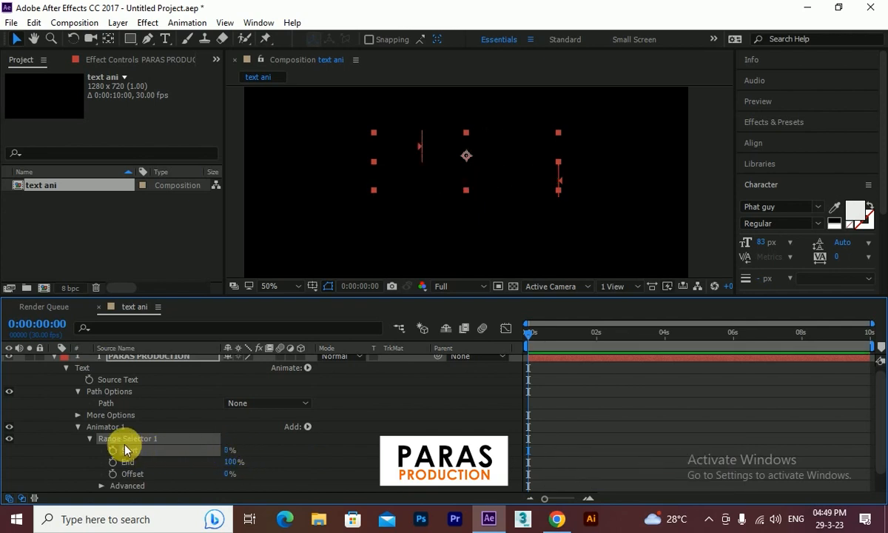
# Step: Try the range selector with Start at 28% and Offset at 24%, and reset both to 0%
pyautogui.scroll(-1, 132, 448)
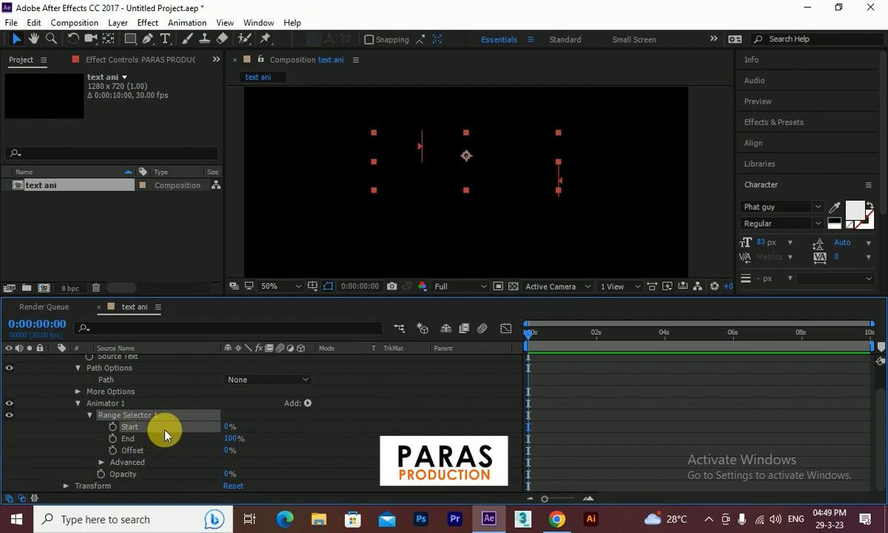
pyautogui.moveTo(231, 427); pyautogui.dragTo(249, 427)
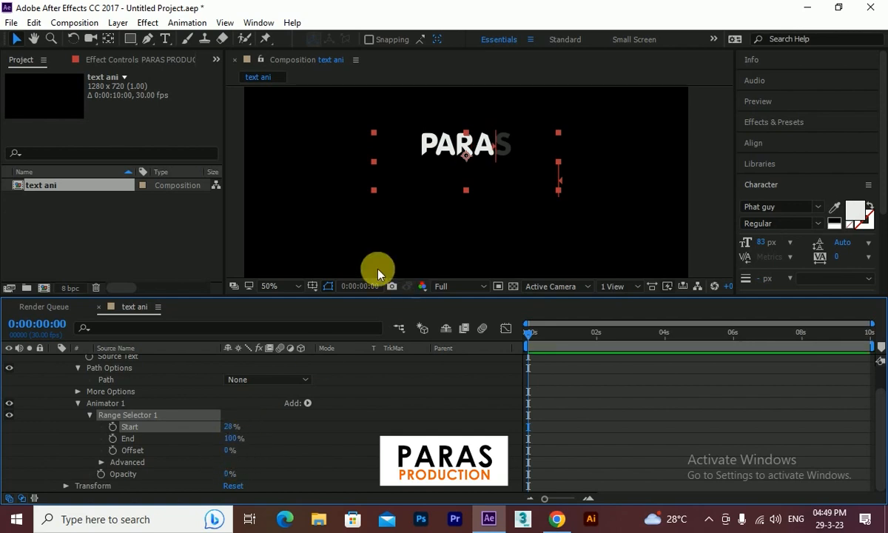
pyautogui.moveTo(230, 453)
pyautogui.mouseDown()
pyautogui.moveTo(220, 450)
pyautogui.moveTo(242, 450)
pyautogui.mouseUp()
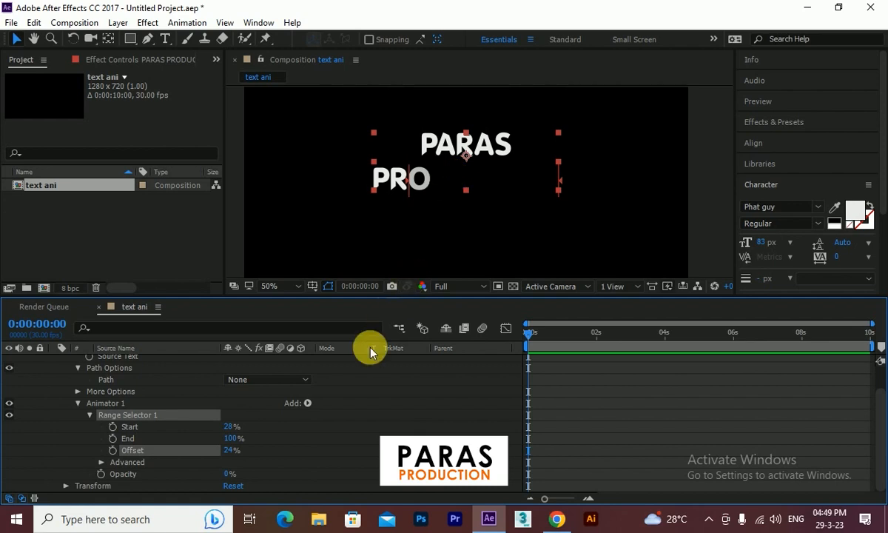
pyautogui.moveTo(233, 427); pyautogui.dragTo(188, 440)
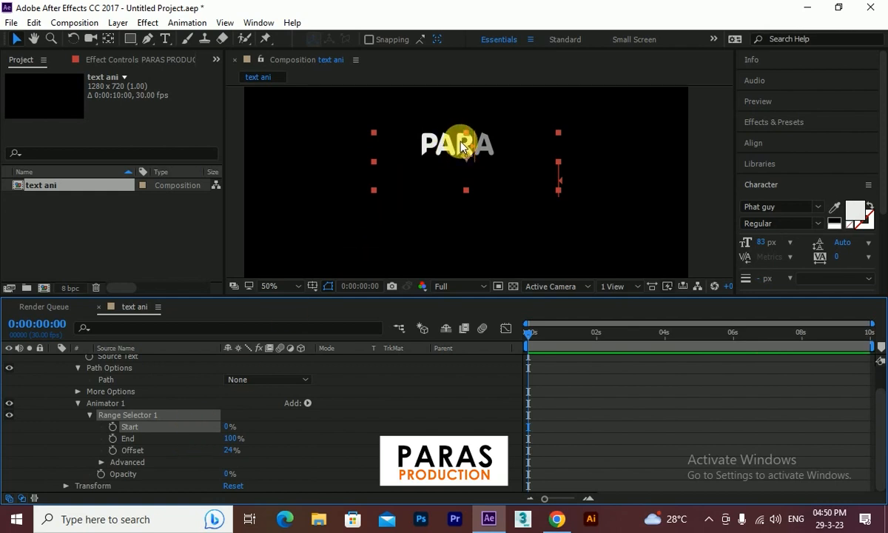
pyautogui.moveTo(228, 451); pyautogui.dragTo(183, 458)
pyautogui.click(234, 450)
pyautogui.write('0')
pyautogui.press('Return')
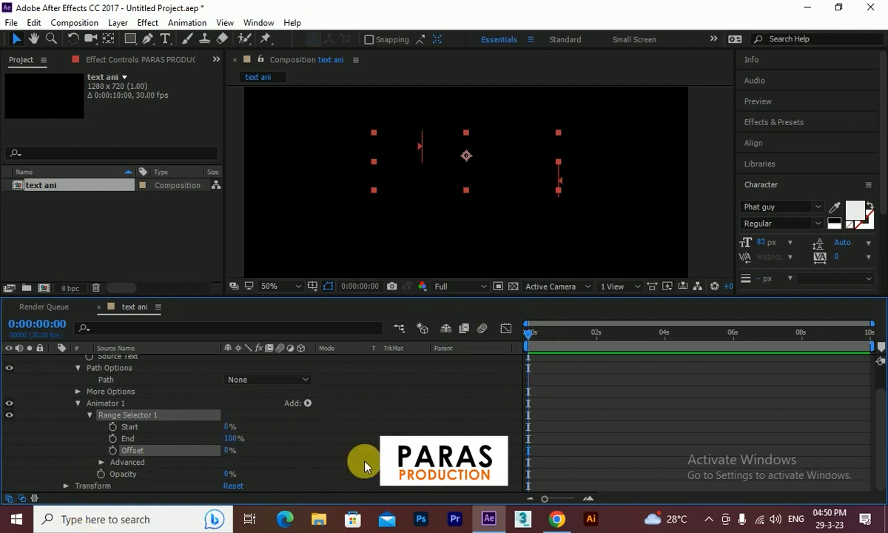
# Step: Keyframe the range selector's Start from 0% at 0:00 to 100% at 0:00:02:00
pyautogui.click(113, 427)
pyautogui.moveTo(548, 335); pyautogui.dragTo(597, 339)
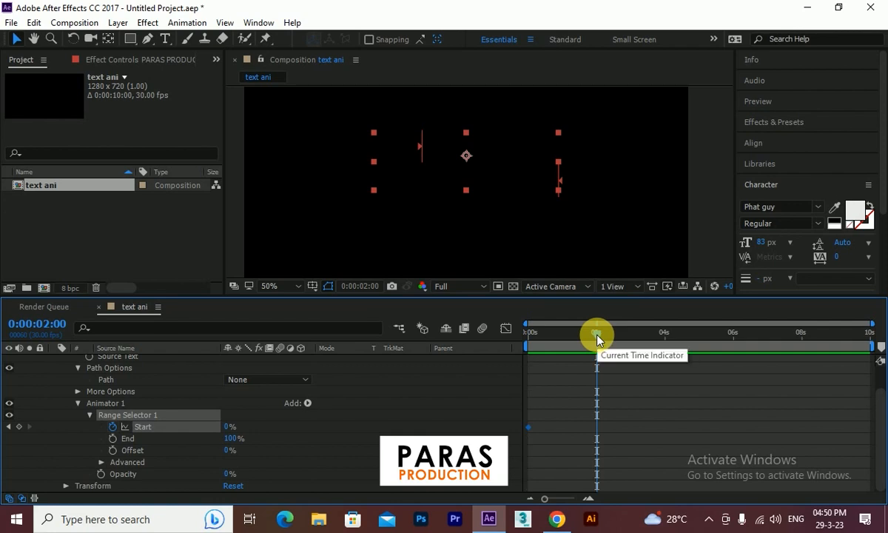
pyautogui.moveTo(230, 431); pyautogui.dragTo(310, 426)
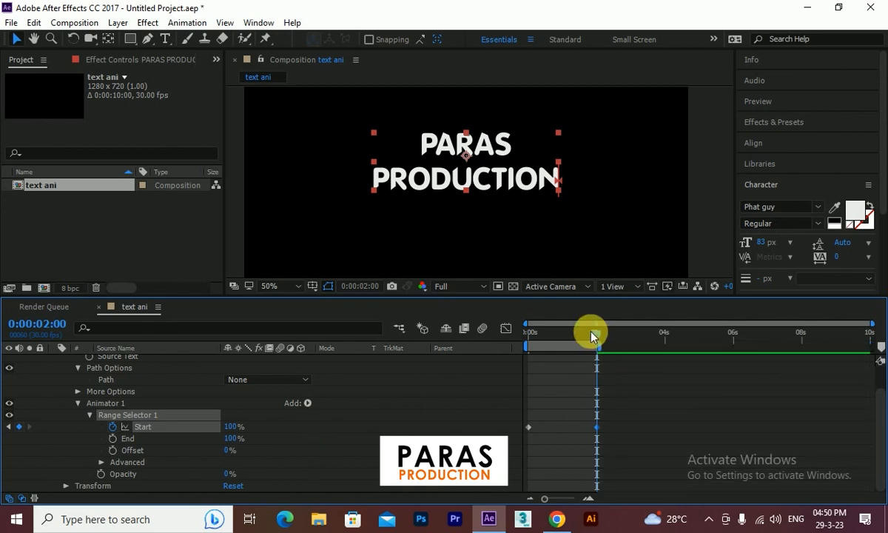
# Step: Play the letter-by-letter reveal from the first frame and scrub through it up to about 0:00:01:18
pyautogui.moveTo(592, 335); pyautogui.dragTo(512, 336)
pyautogui.click(777, 103)
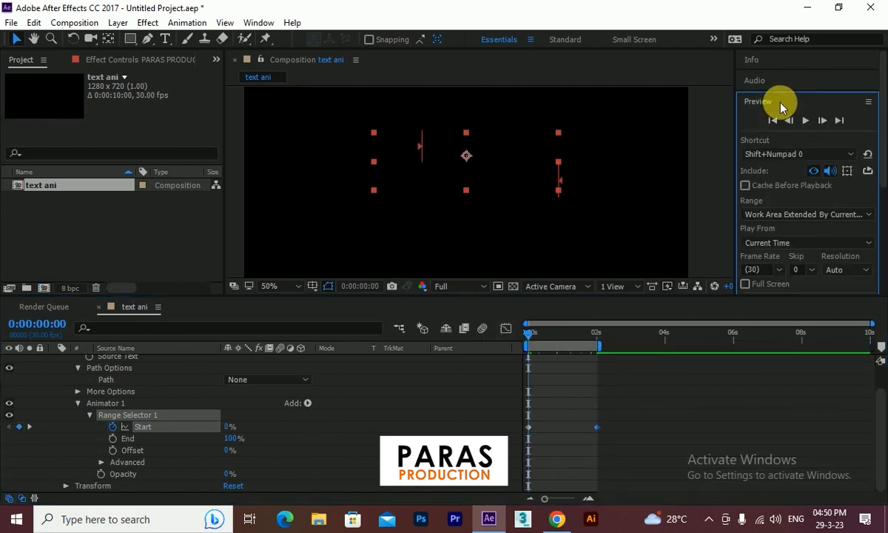
pyautogui.click(806, 120)
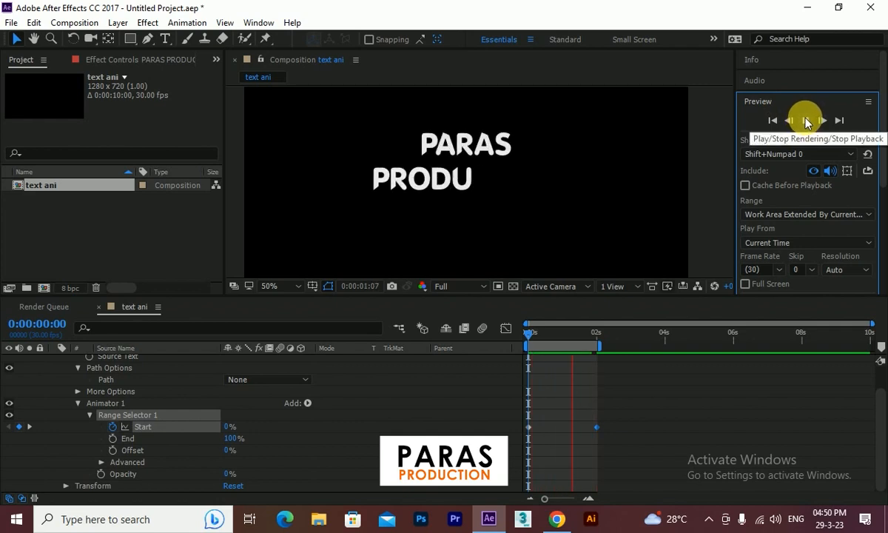
pyautogui.click(807, 123)
pyautogui.moveTo(528, 335); pyautogui.dragTo(584, 335)
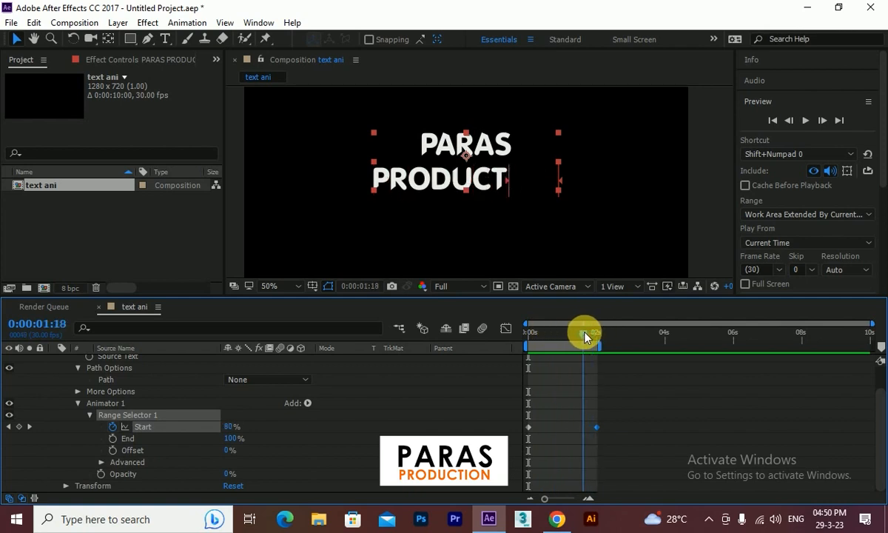
# Step: Turn on Randomize Order in the range selector's advanced options and return to the first frame
pyautogui.click(102, 462)
pyautogui.scroll(-2, 85, 444)
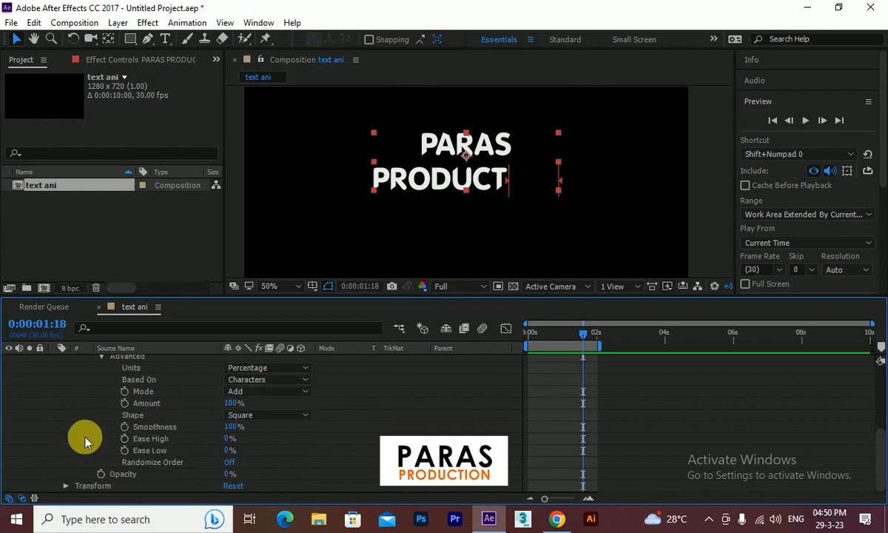
pyautogui.scroll(3, 85, 444)
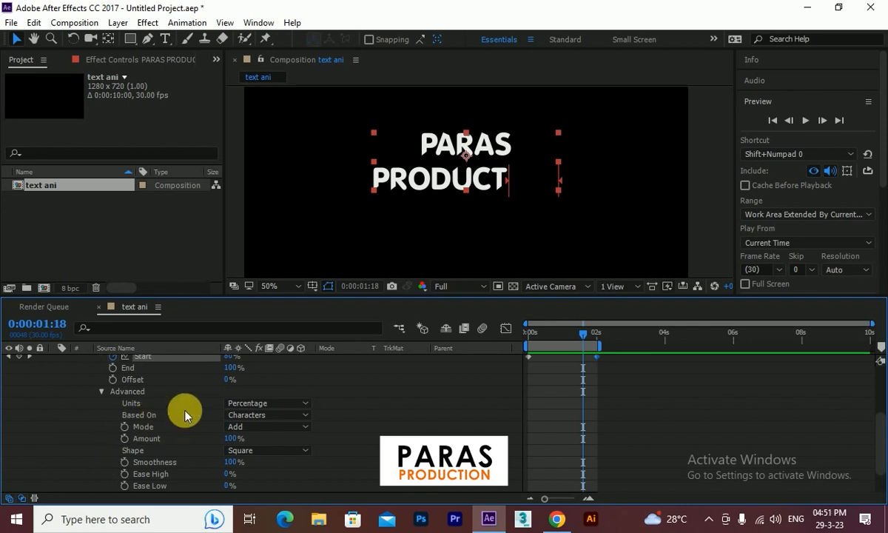
pyautogui.scroll(-2, 205, 427)
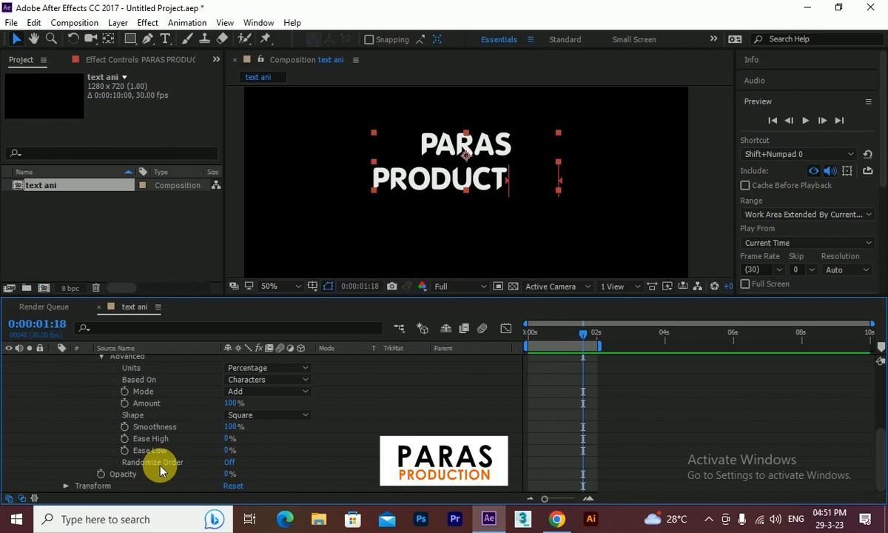
pyautogui.click(230, 463)
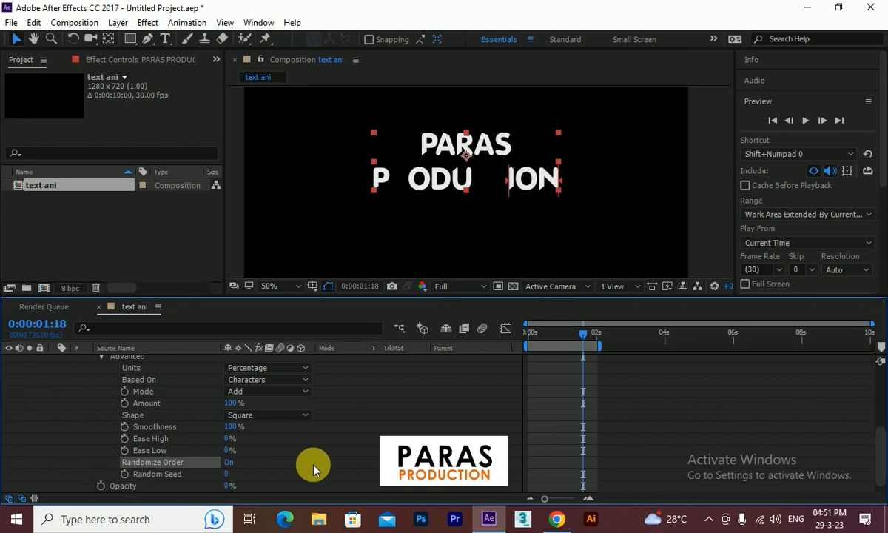
pyautogui.moveTo(561, 332); pyautogui.dragTo(524, 363)
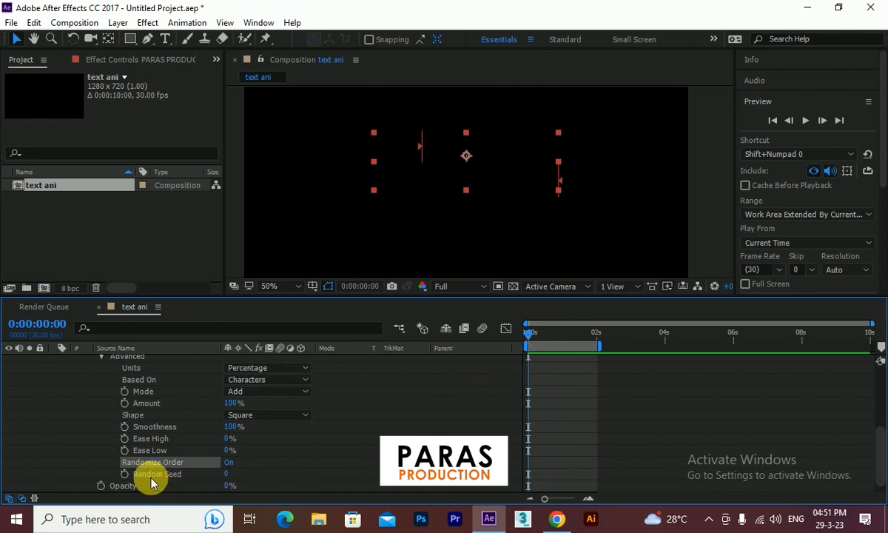
# Step: Keyframe the range selector's Random Seed from 0 at 0:00 to 30 at 0:00:02:00
pyautogui.click(126, 475)
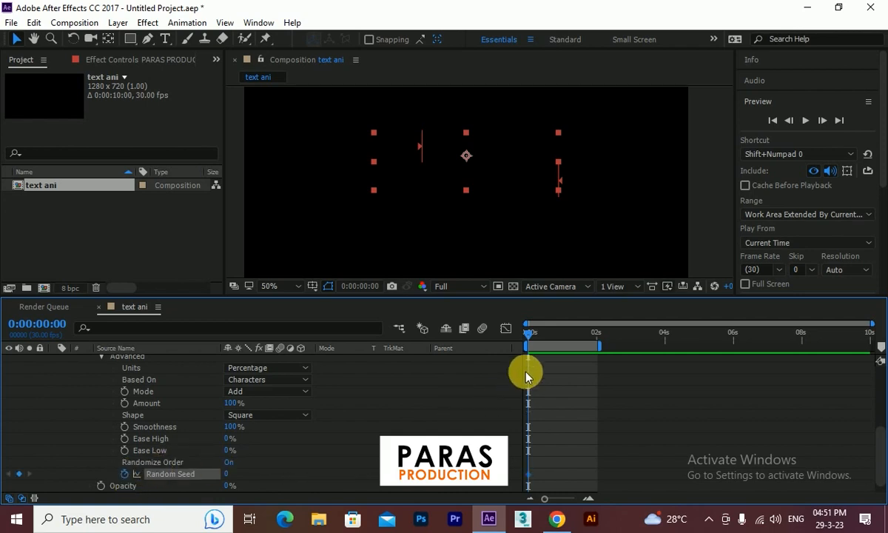
pyautogui.moveTo(535, 336); pyautogui.dragTo(596, 339)
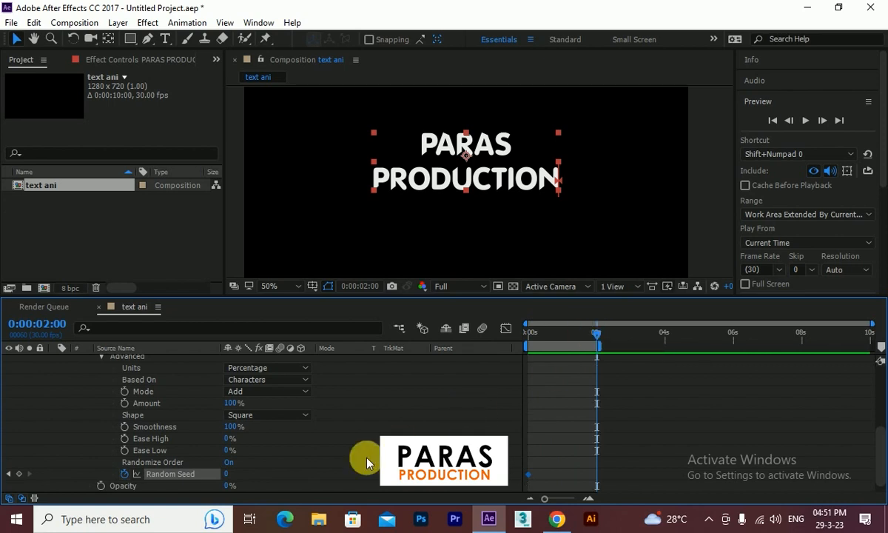
pyautogui.moveTo(230, 476); pyautogui.dragTo(248, 479)
# Step: Preview the randomized letter reveal from the first frame and scrub through it to check the order
pyautogui.moveTo(606, 341); pyautogui.dragTo(514, 368)
pyautogui.click(807, 124)
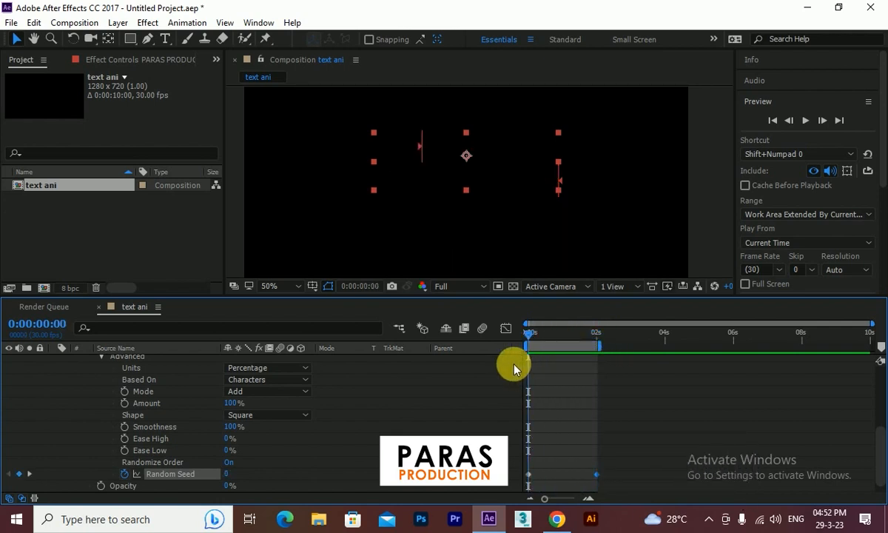
pyautogui.scroll(2, 287, 395)
pyautogui.scroll(2, 292, 393)
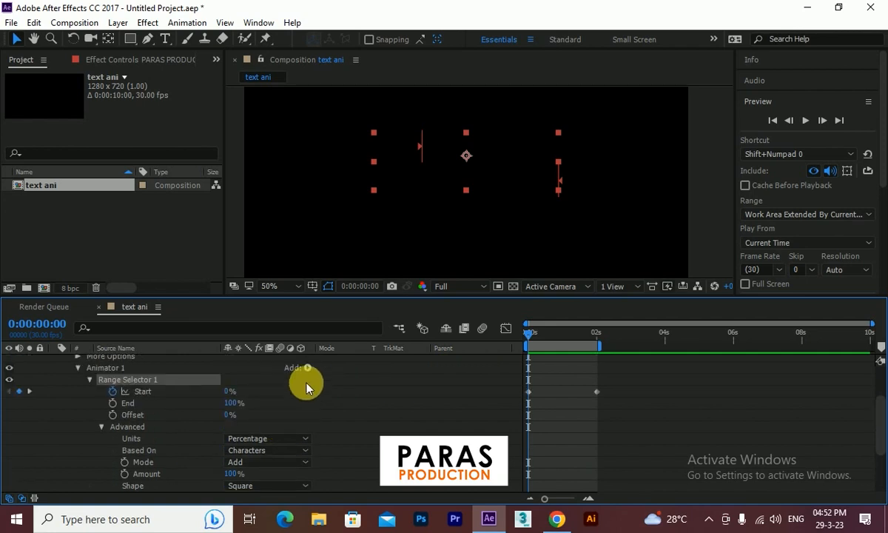
pyautogui.moveTo(541, 337); pyautogui.dragTo(576, 344)
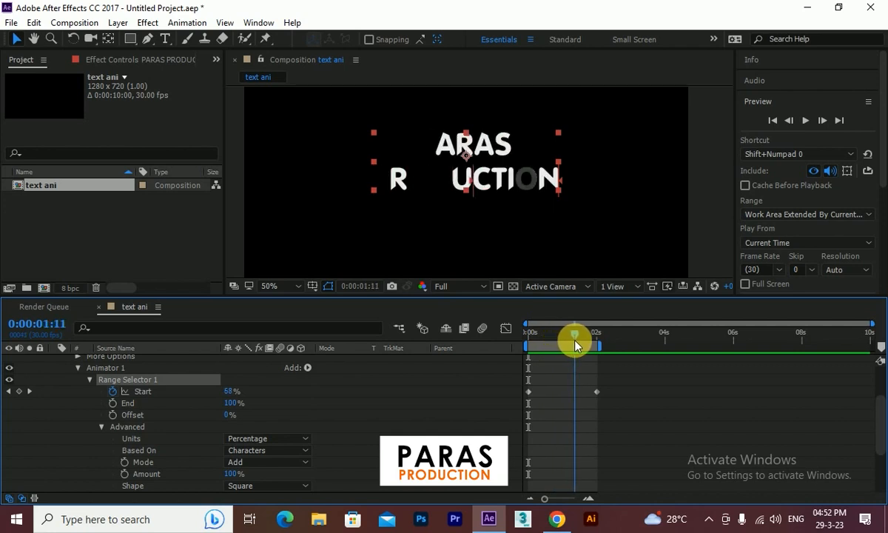
pyautogui.moveTo(576, 344); pyautogui.dragTo(516, 353)
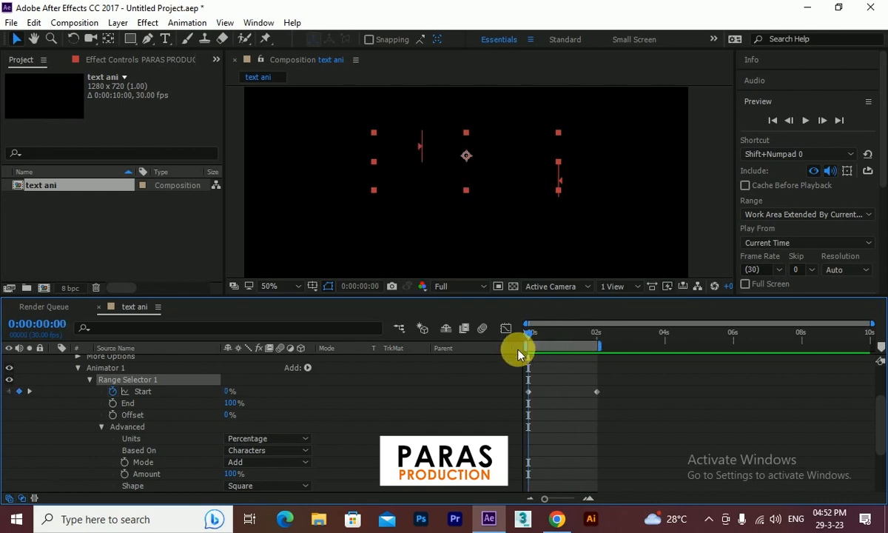
# Step: Collapse the PARAS PRODUCTION text layer's properties and duplicate the layer
pyautogui.scroll(3, 153, 358)
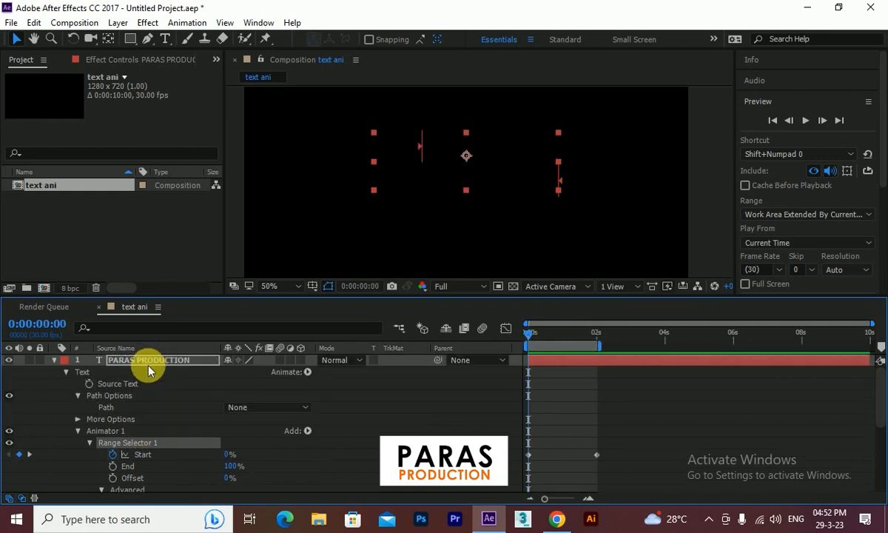
pyautogui.click(54, 361)
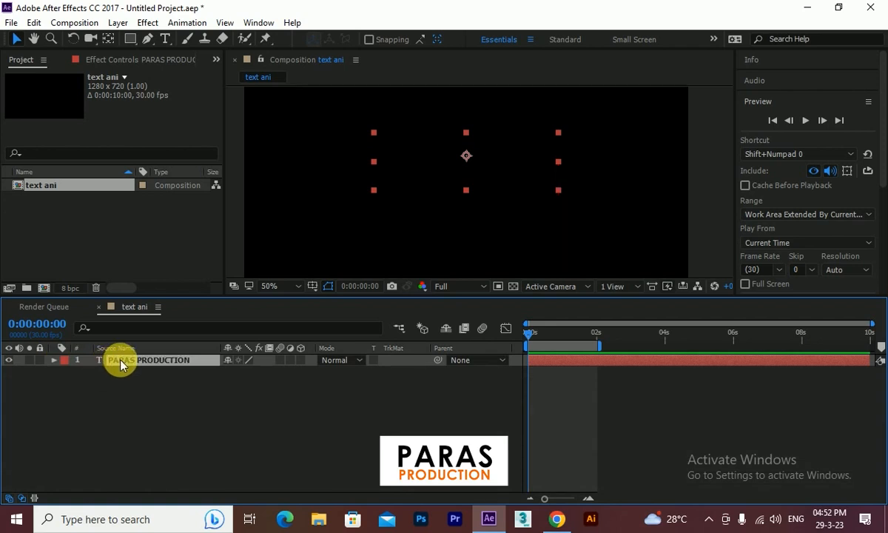
pyautogui.hotkey('ctrl', 'd')
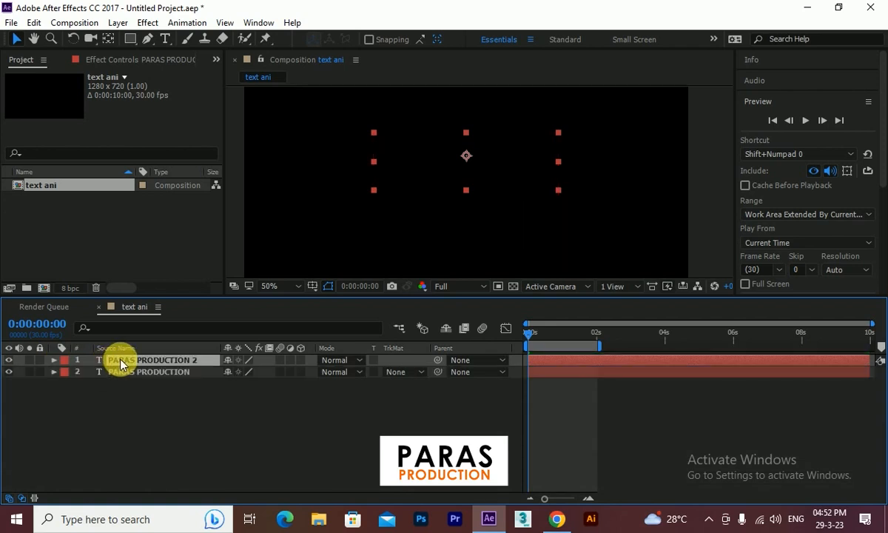
# Step: Swap fill and stroke on the duplicated text layer and set its stroke width to 3 px for an outlined look
pyautogui.click(762, 102)
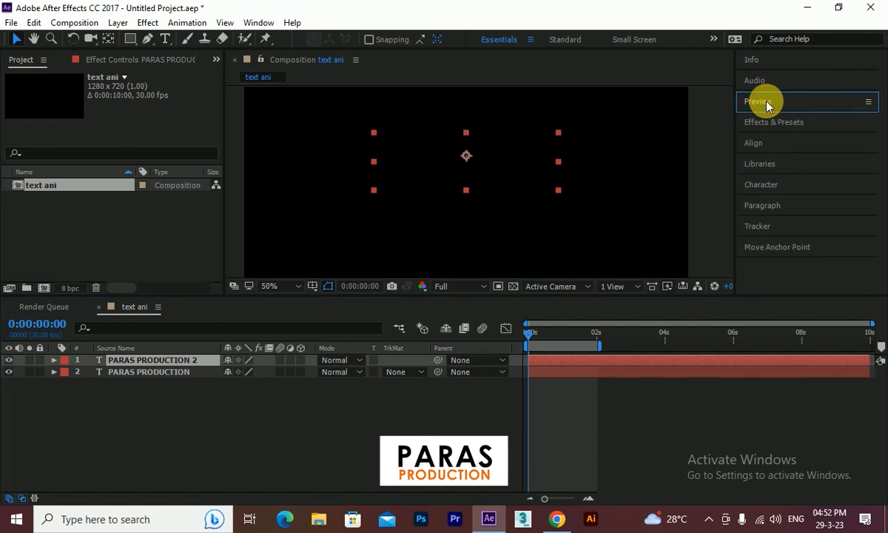
pyautogui.click(766, 187)
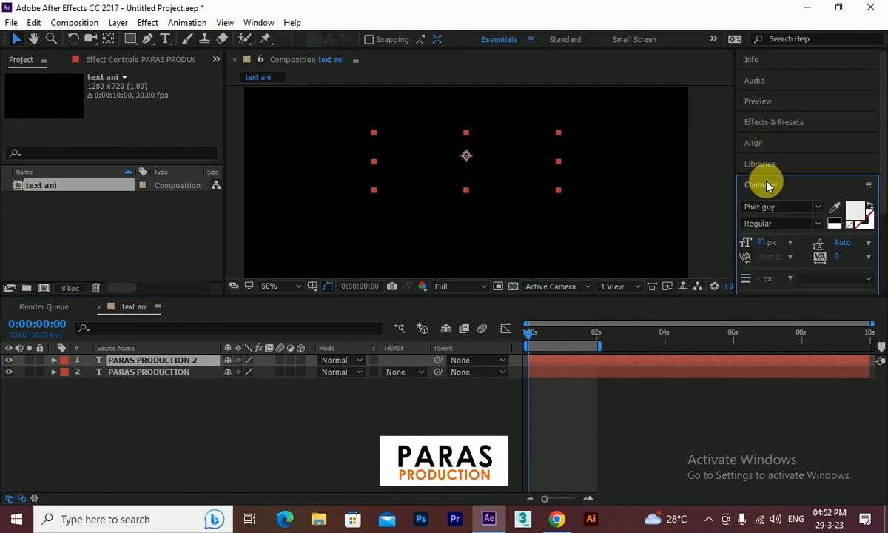
pyautogui.click(869, 207)
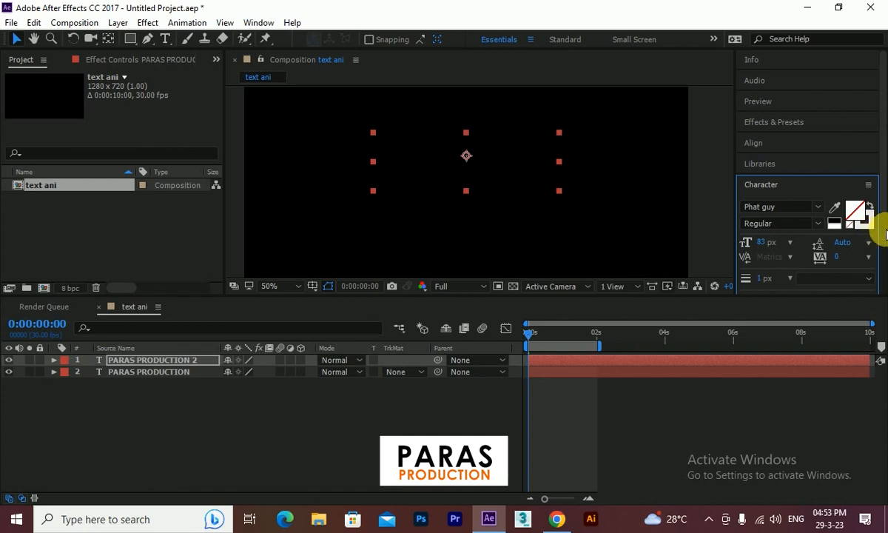
pyautogui.moveTo(762, 286); pyautogui.dragTo(770, 286)
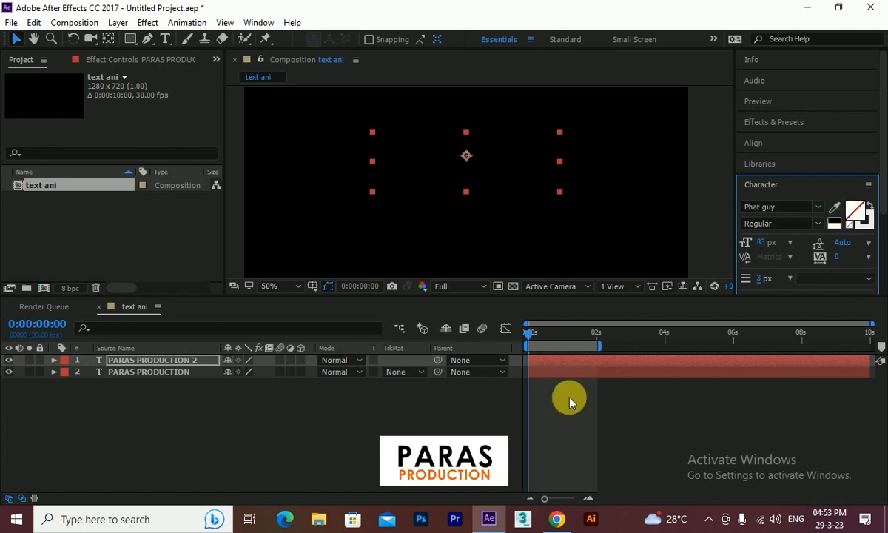
# Step: Show the keyframes of PARAS PRODUCTION 2, set its Random Seed at 0:00:02:00 to 21 and scrub through the result
pyautogui.click(134, 361)
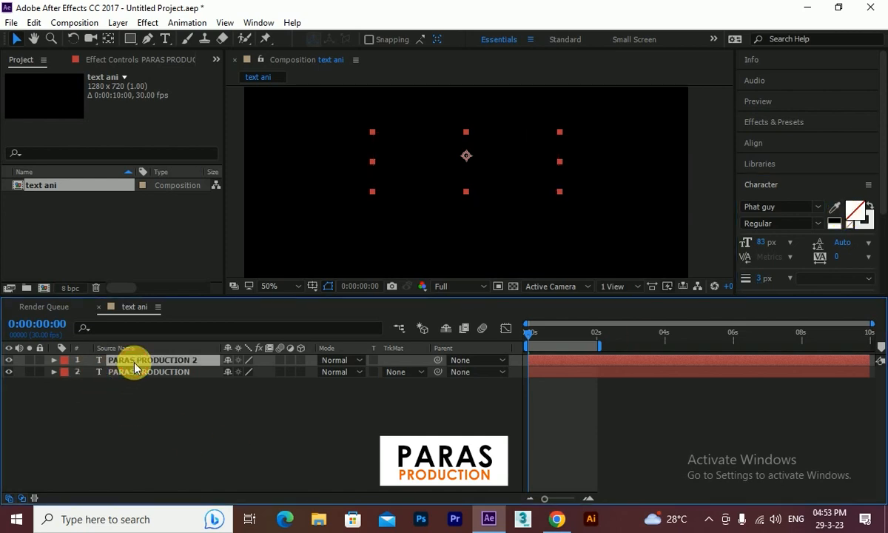
pyautogui.press('u')
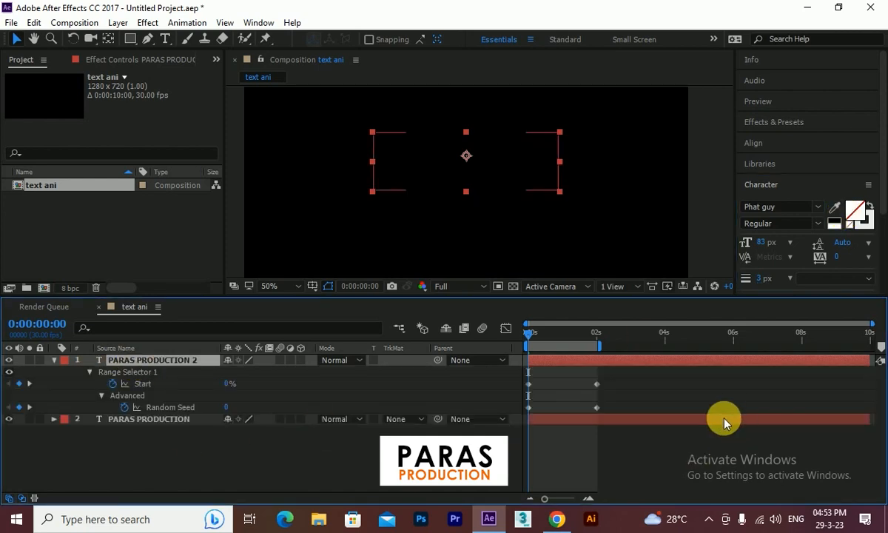
pyautogui.moveTo(531, 331); pyautogui.dragTo(596, 342)
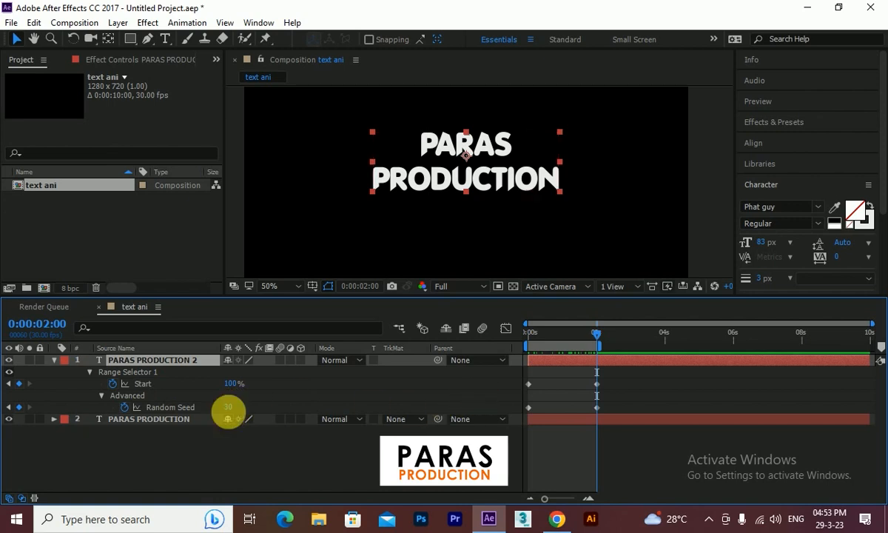
pyautogui.click(159, 407)
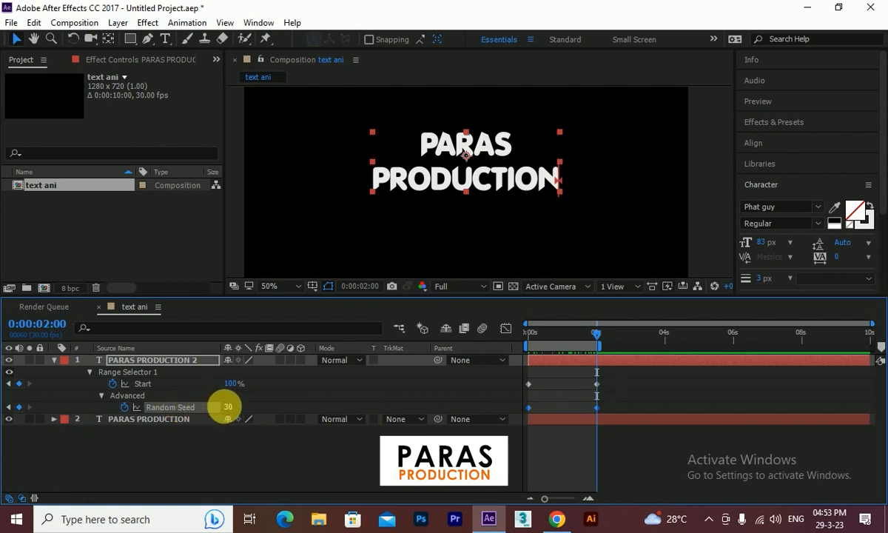
pyautogui.moveTo(227, 411); pyautogui.dragTo(224, 412)
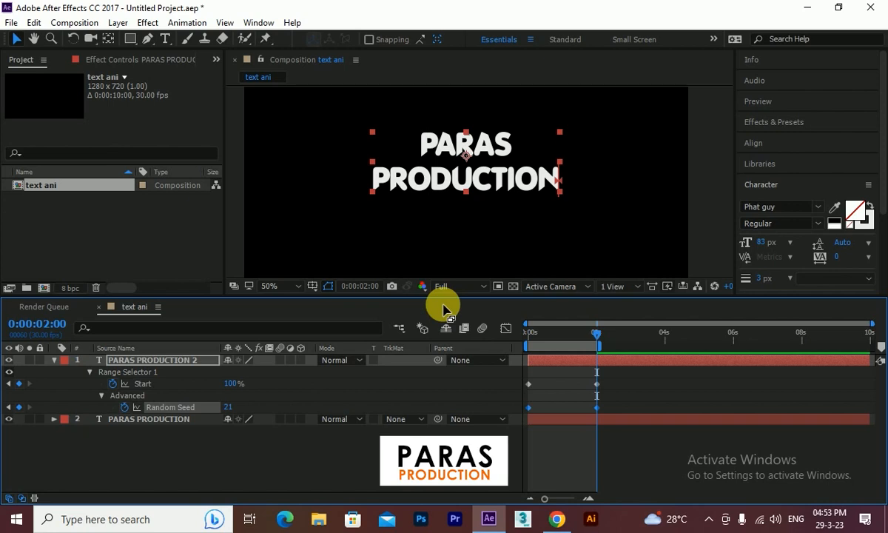
pyautogui.moveTo(566, 333); pyautogui.dragTo(511, 343)
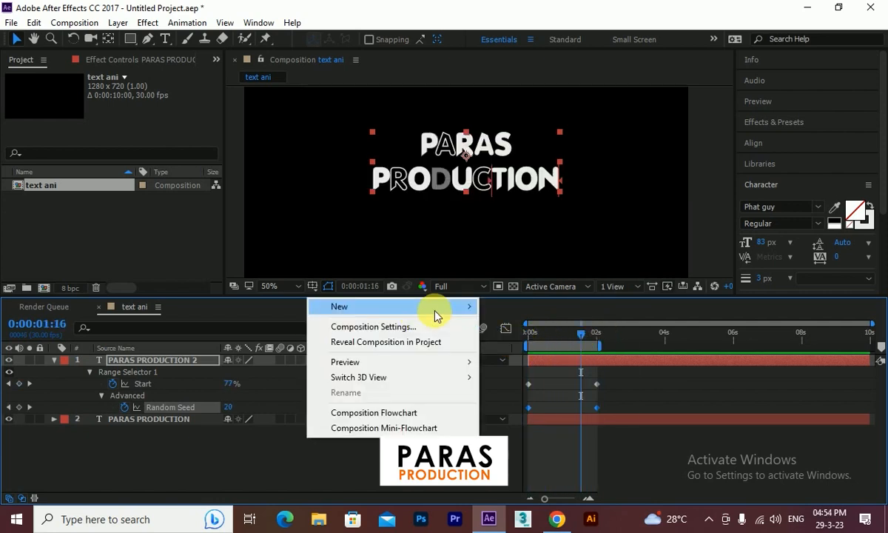
# Step: Create an adjustment layer above the text layers and apply the Stylize Glow effect to it
pyautogui.moveTo(435, 309)
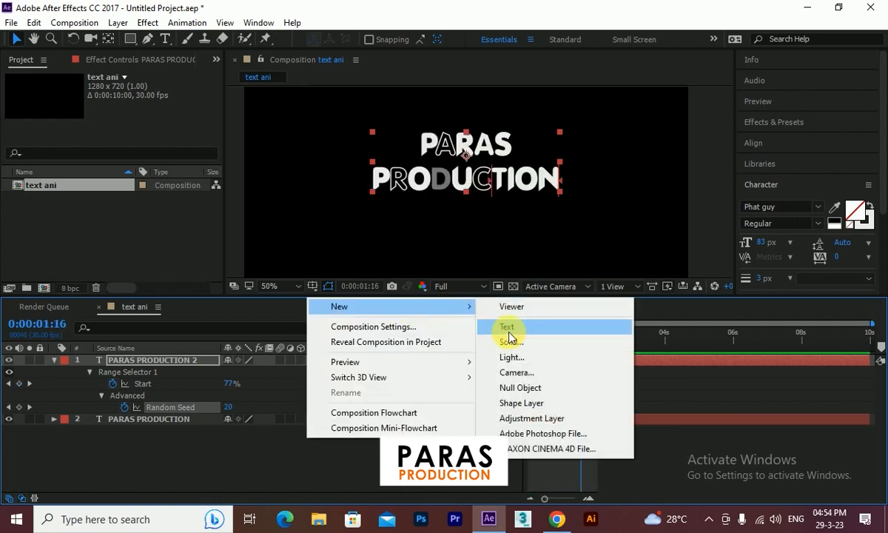
pyautogui.click(512, 418)
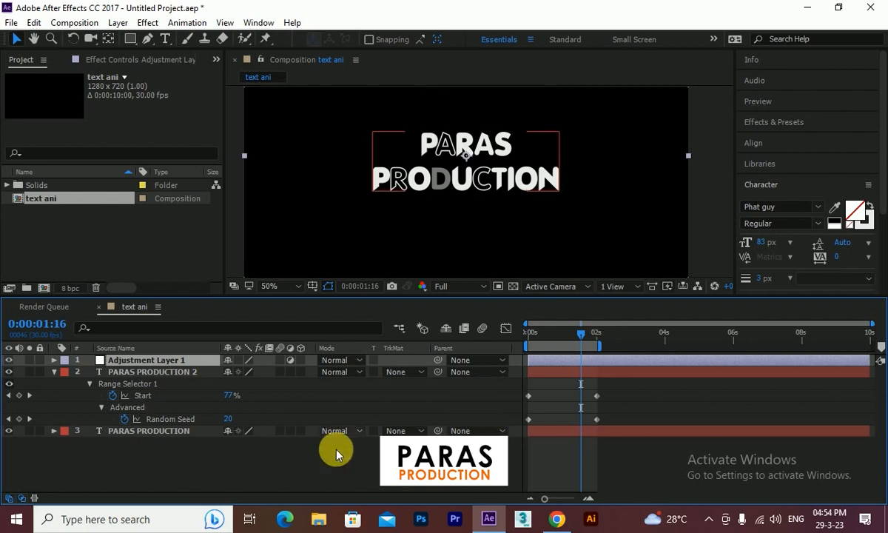
pyautogui.click(148, 22)
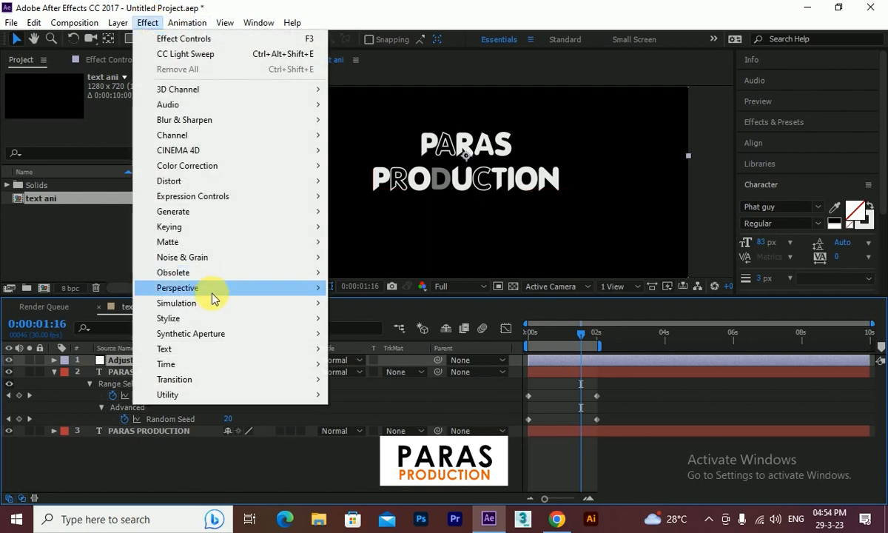
pyautogui.moveTo(224, 317)
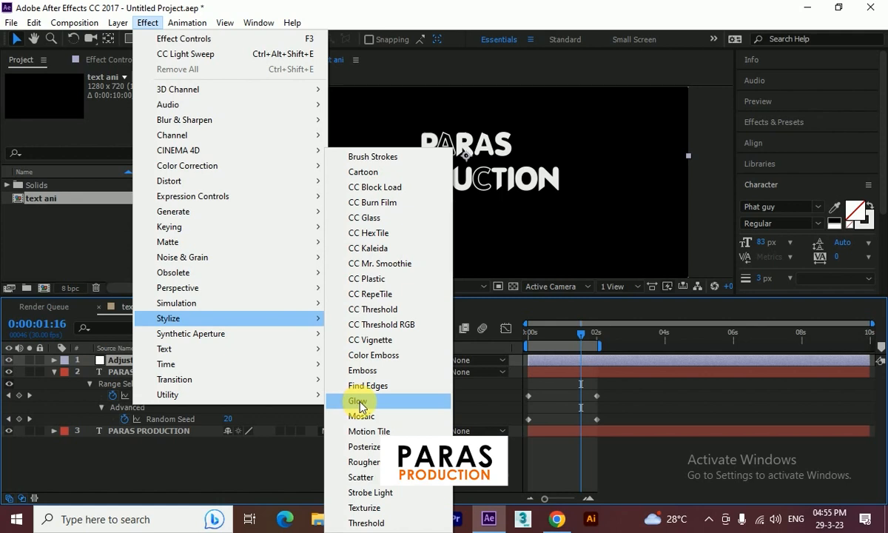
pyautogui.click(359, 401)
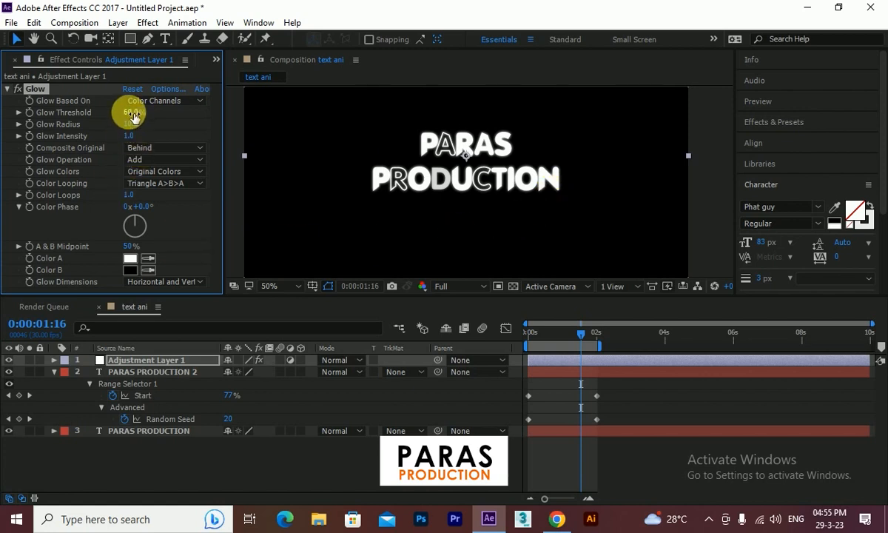
# Step: Set the adjustment layer's Glow Intensity to 1.4 and its glow Color A to bright yellow
pyautogui.moveTo(128, 111); pyautogui.dragTo(149, 143)
pyautogui.click(130, 257)
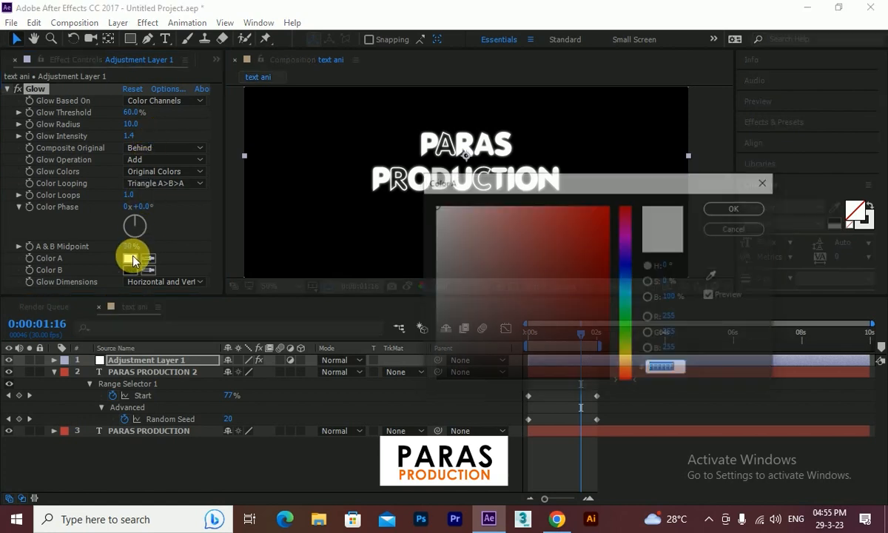
pyautogui.moveTo(624, 225); pyautogui.dragTo(621, 348)
pyautogui.click(603, 211)
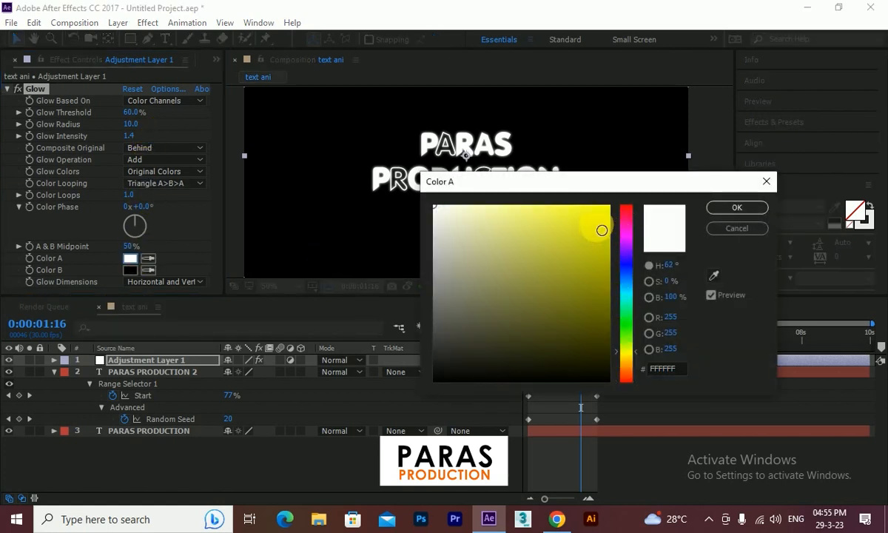
pyautogui.click(729, 207)
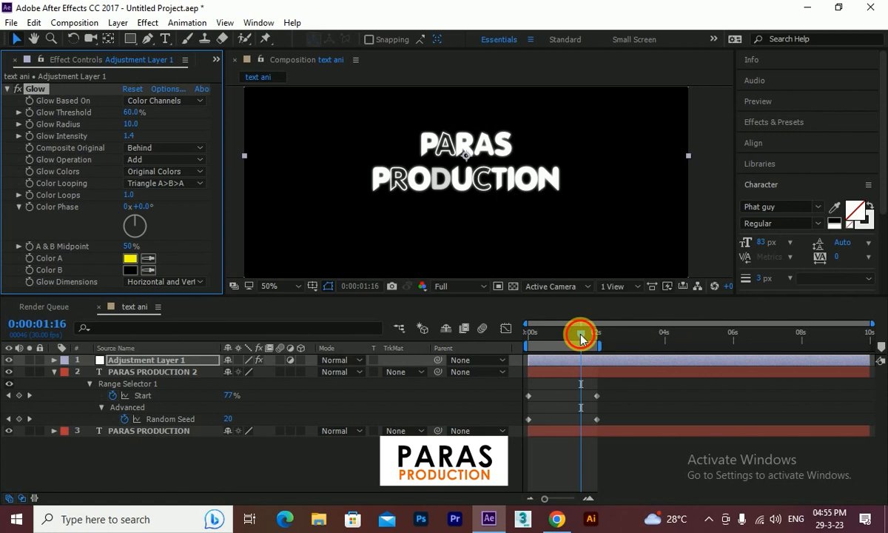
# Step: Set the adjustment layer's glow to a radius of 41, intensity of 1.7 and threshold of 63.5%
pyautogui.moveTo(577, 337)
pyautogui.mouseDown()
pyautogui.moveTo(536, 337)
pyautogui.moveTo(567, 337)
pyautogui.mouseUp()
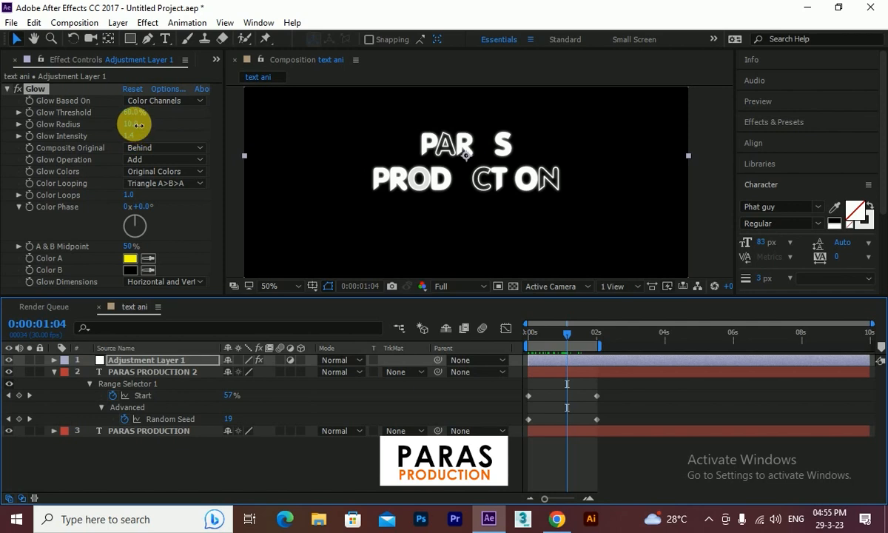
pyautogui.moveTo(133, 124); pyautogui.dragTo(152, 124)
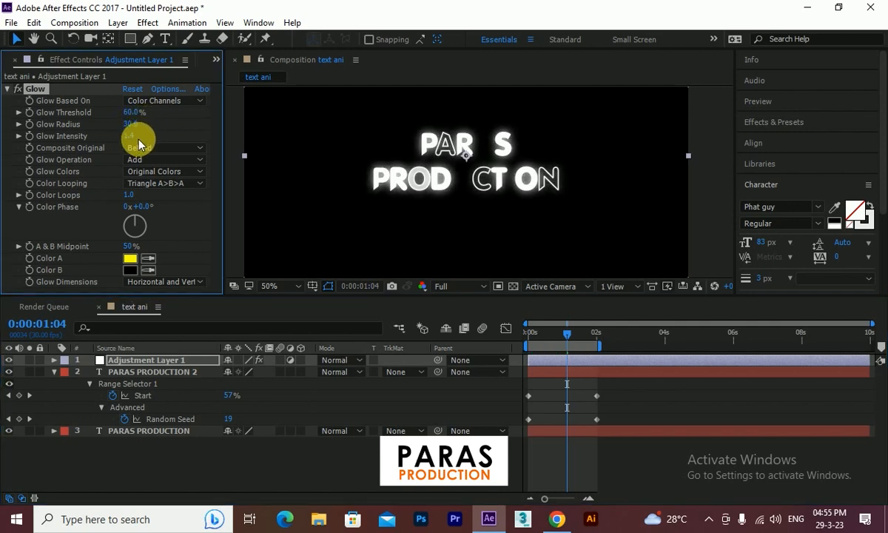
pyautogui.moveTo(131, 136); pyautogui.dragTo(149, 128)
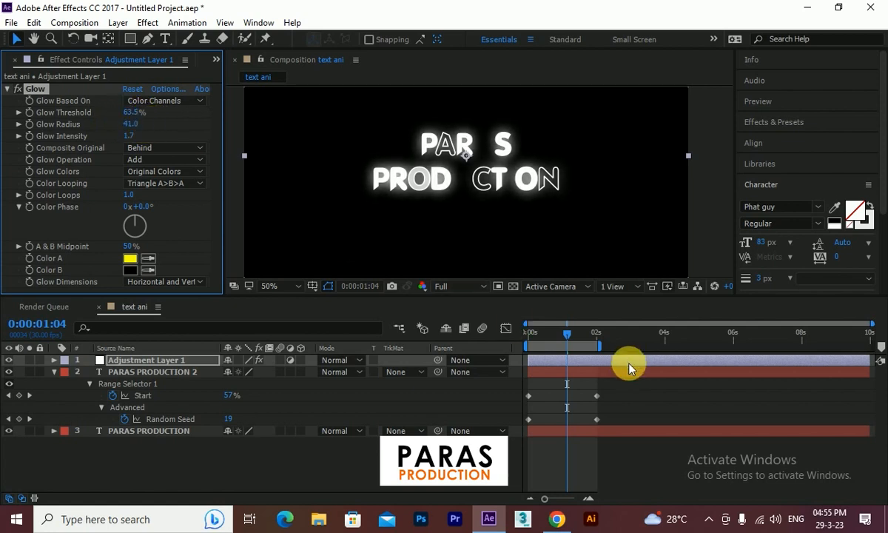
# Step: Return to 0:00:00:00, collapse the PARAS PRODUCTION 2 properties and hide the three existing layers
pyautogui.moveTo(568, 337); pyautogui.dragTo(113, 358)
pyautogui.click(64, 372)
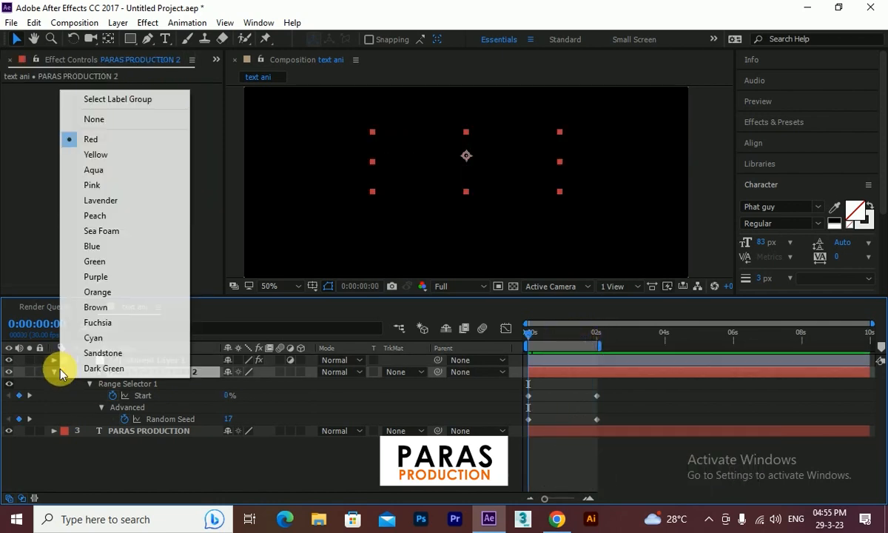
pyautogui.click(53, 371)
# Step: Create a two-line text layer reading PARAS and PODUCTION, and place it directly below the adjustment layer
pyautogui.rightClick(337, 268)
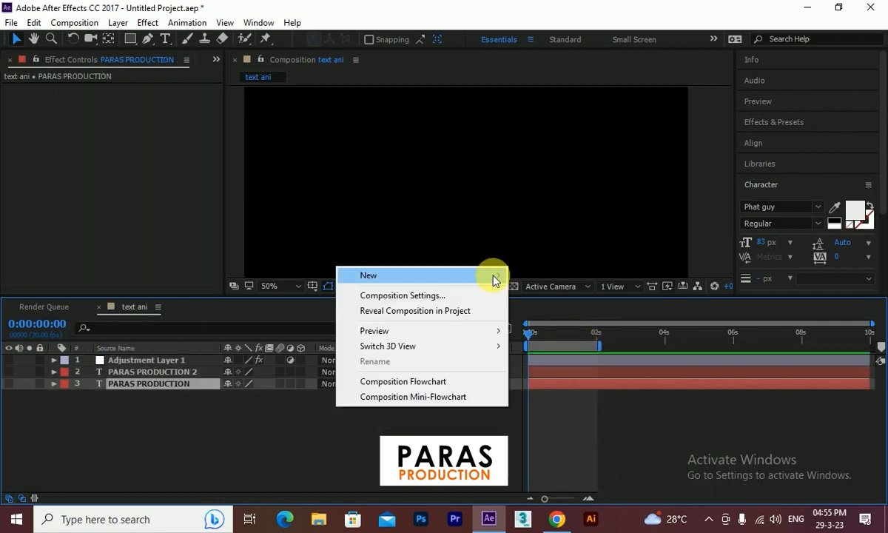
pyautogui.moveTo(492, 277)
pyautogui.click(582, 300)
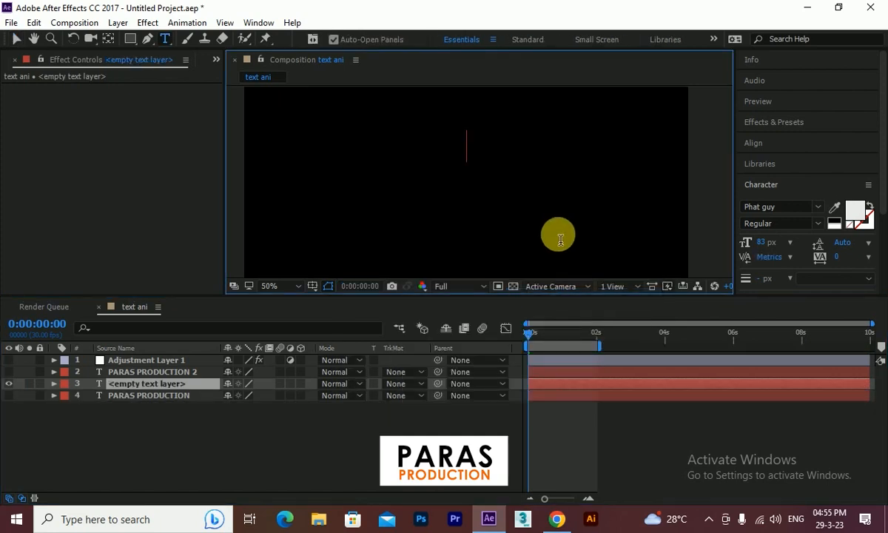
pyautogui.write('PARAS')
pyautogui.press('Return')
pyautogui.write('PODUCTION')
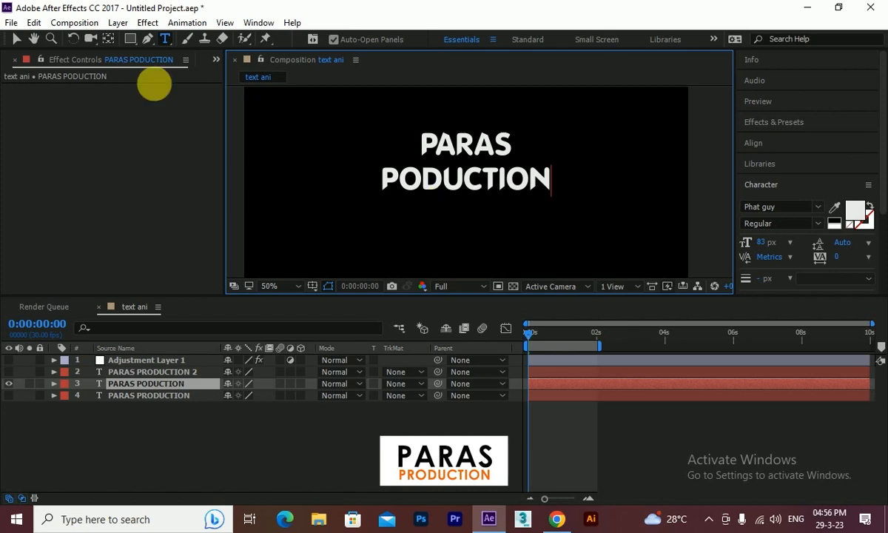
pyautogui.click(22, 41)
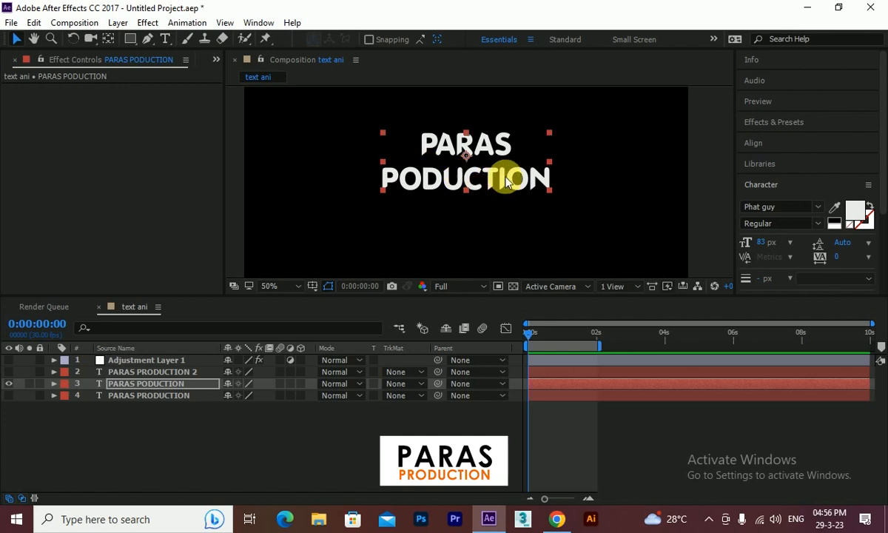
pyautogui.moveTo(148, 390); pyautogui.dragTo(173, 370)
# Step: Create shapes from the new filled text layer and check the converted letters up close
pyautogui.rightClick(171, 374)
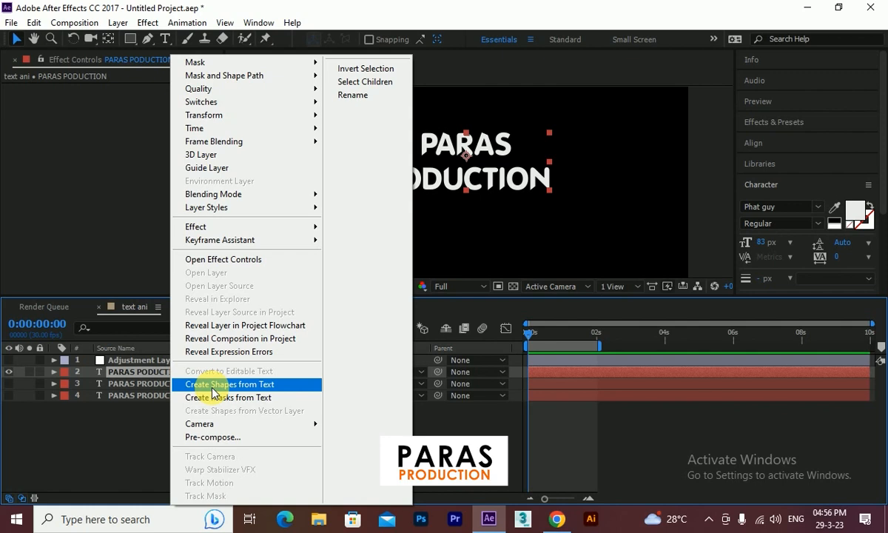
pyautogui.click(250, 386)
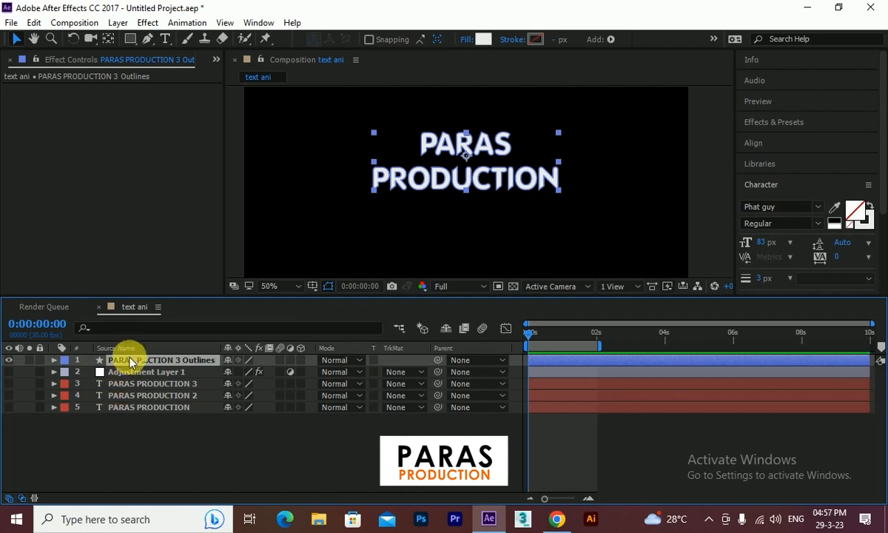
pyautogui.scroll(2, 487, 142)
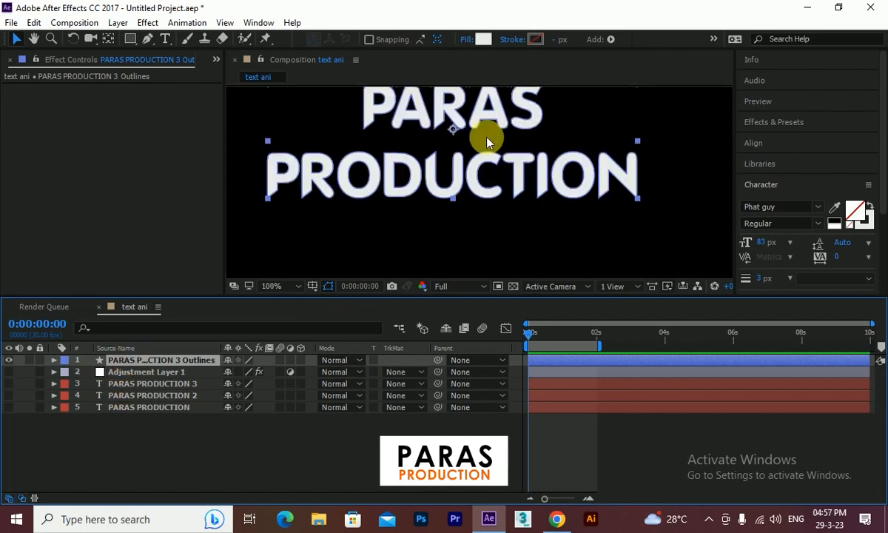
pyautogui.scroll(-2, 487, 142)
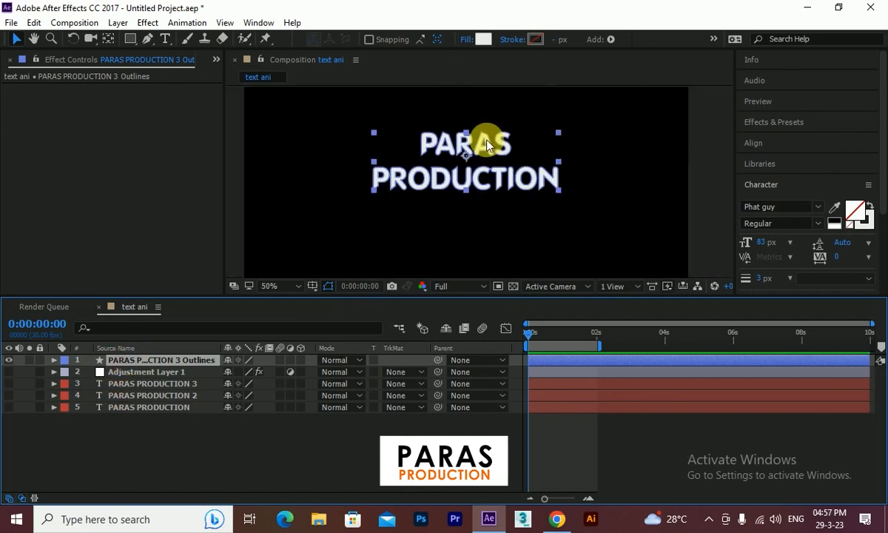
# Step: Try adding Trim Paths to the contents of the filled-letter shape layer, and undo back to the text layer
pyautogui.click(53, 359)
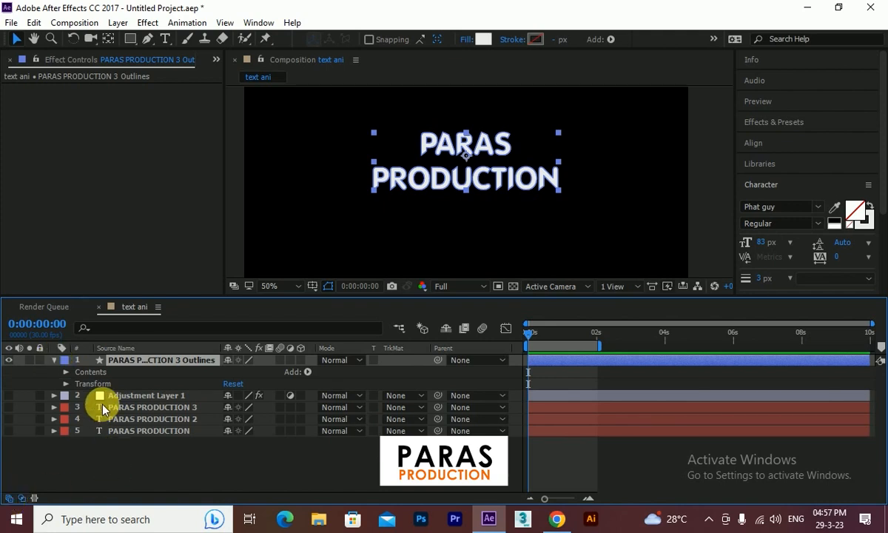
pyautogui.click(67, 372)
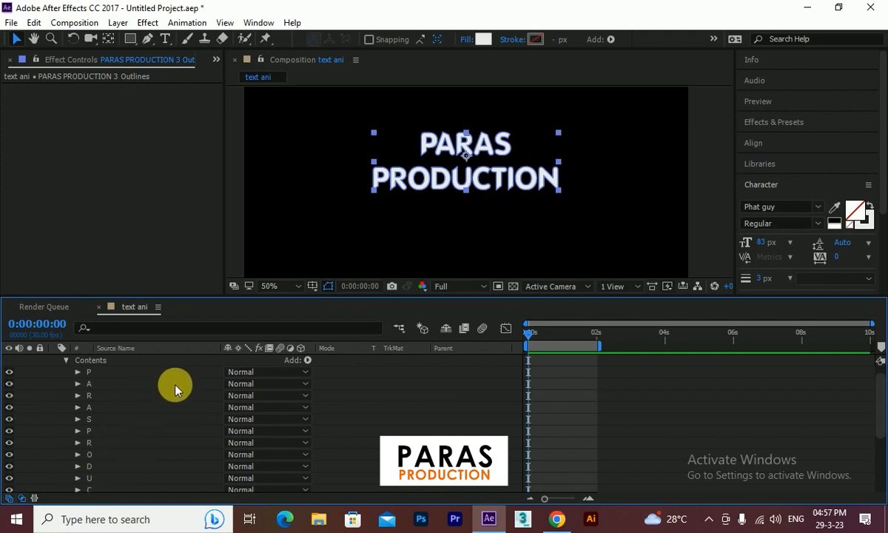
pyautogui.click(66, 360)
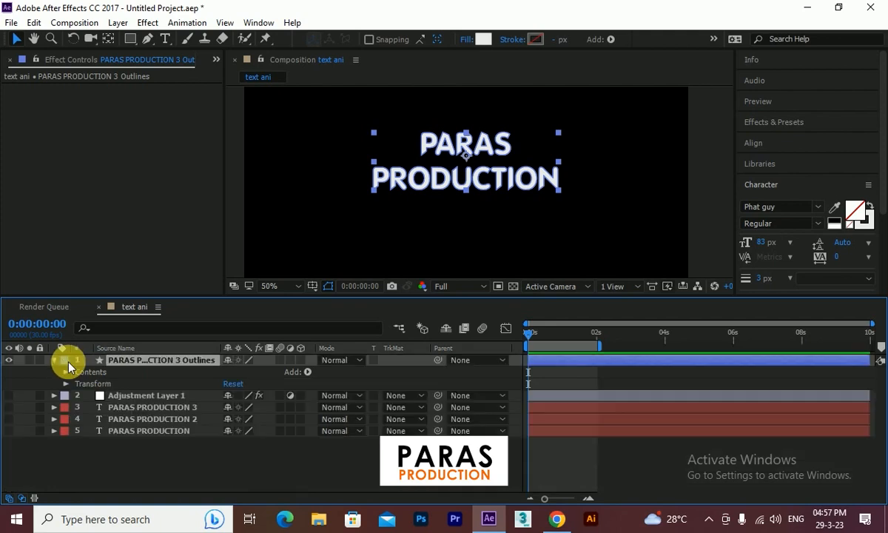
pyautogui.click(109, 373)
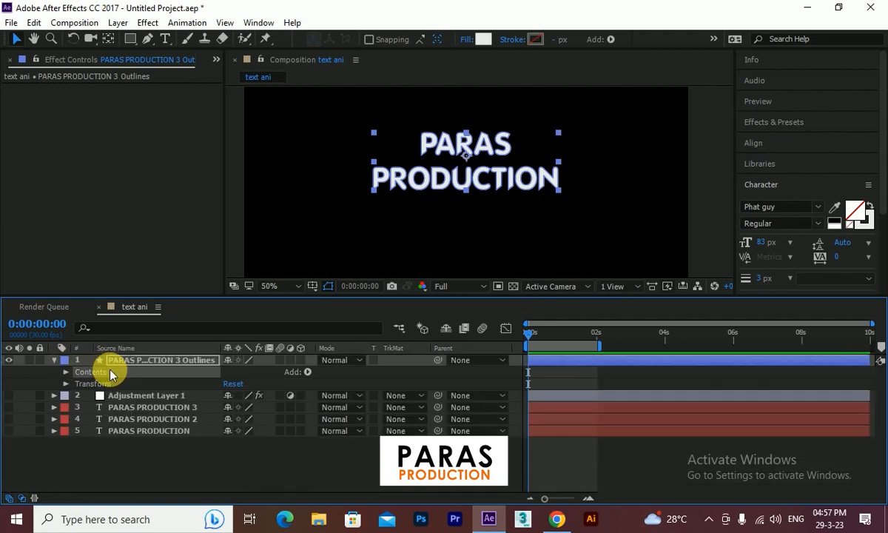
pyautogui.click(308, 373)
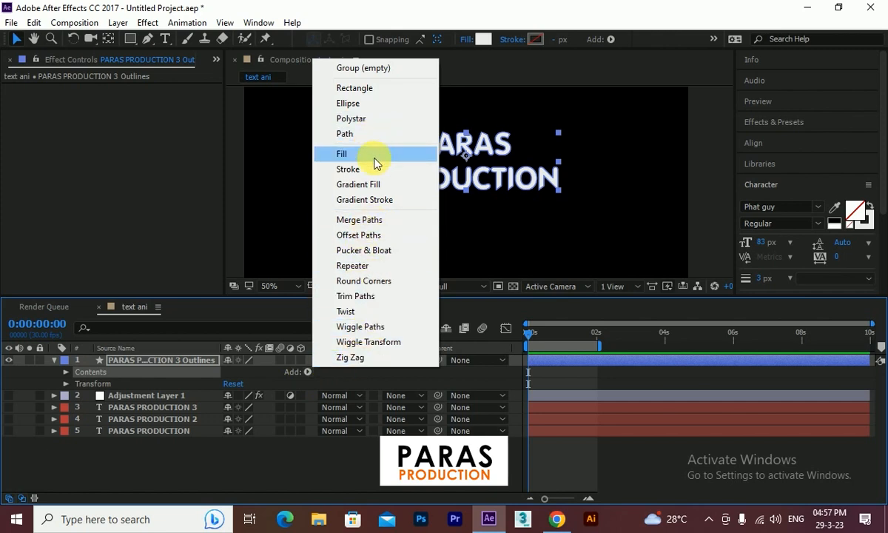
pyautogui.click(385, 296)
pyautogui.hotkey('ctrl', 'z')
pyautogui.hotkey('ctrl', 'z')
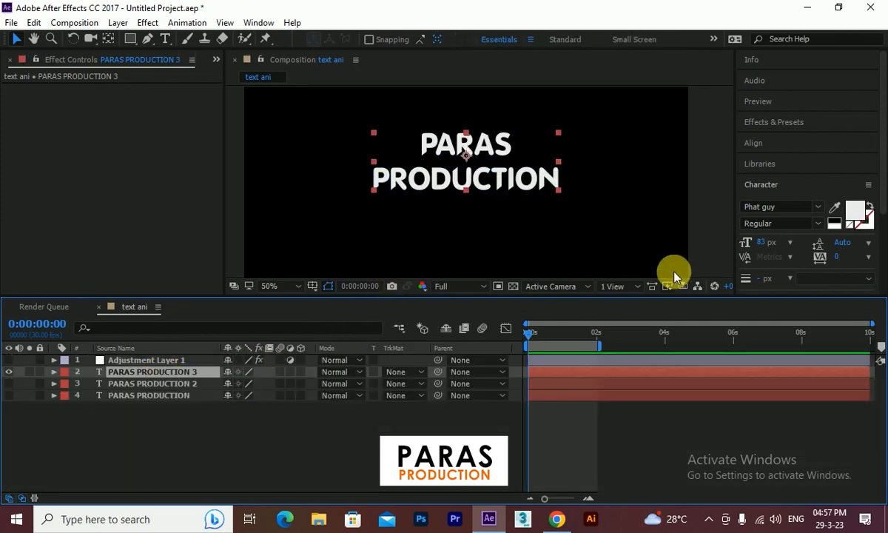
# Step: Swap fill and stroke on the PARAS PRODUCTION 3 text and set its stroke width to 4 px
pyautogui.click(869, 207)
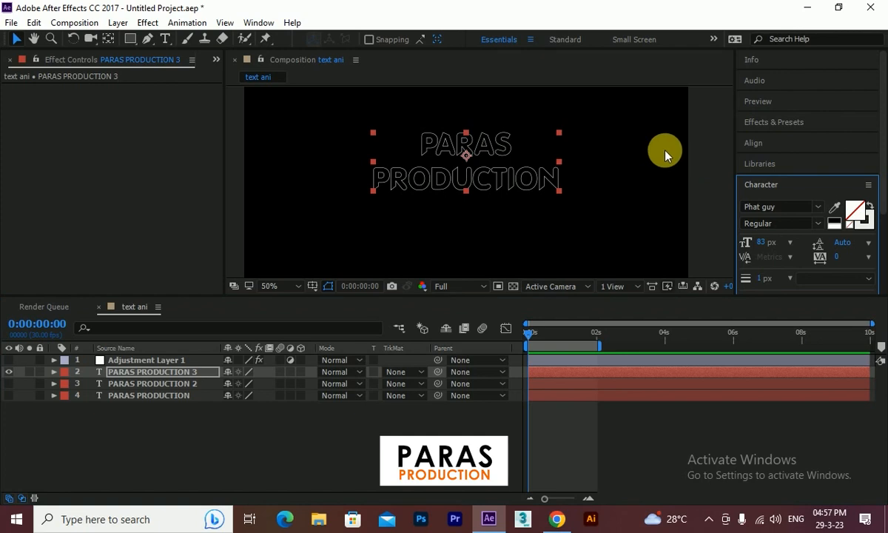
pyautogui.moveTo(760, 281); pyautogui.dragTo(767, 282)
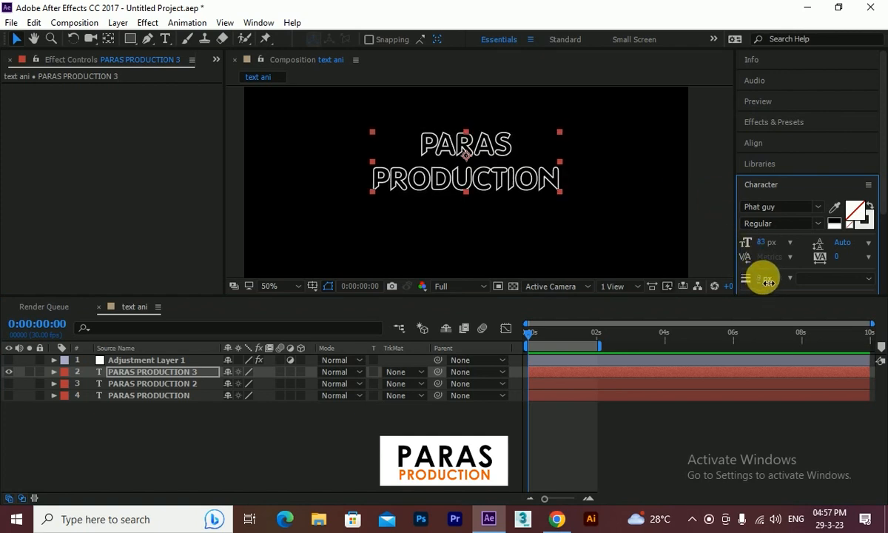
pyautogui.moveTo(769, 282); pyautogui.dragTo(769, 282)
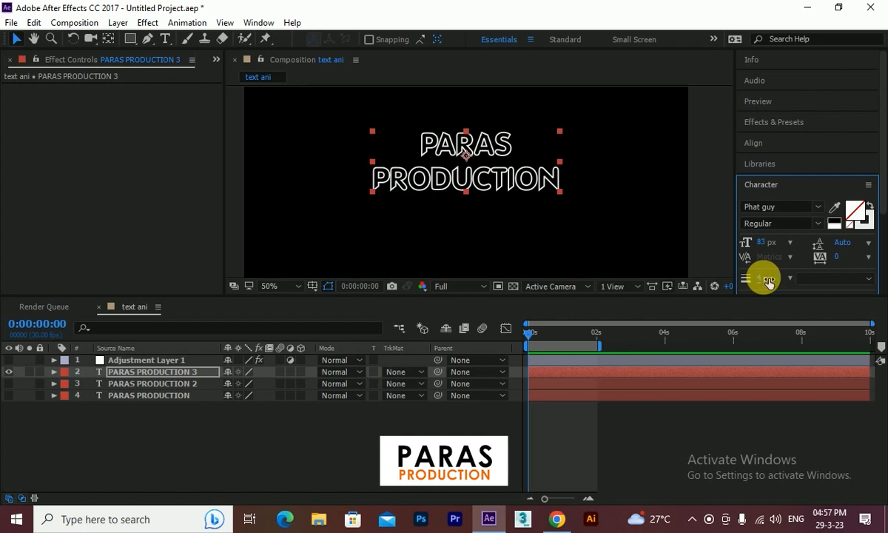
# Step: Create shapes from the outlined PARAS PRODUCTION 3 text and add Trim Paths to the shape layer's contents
pyautogui.rightClick(148, 372)
pyautogui.click(235, 384)
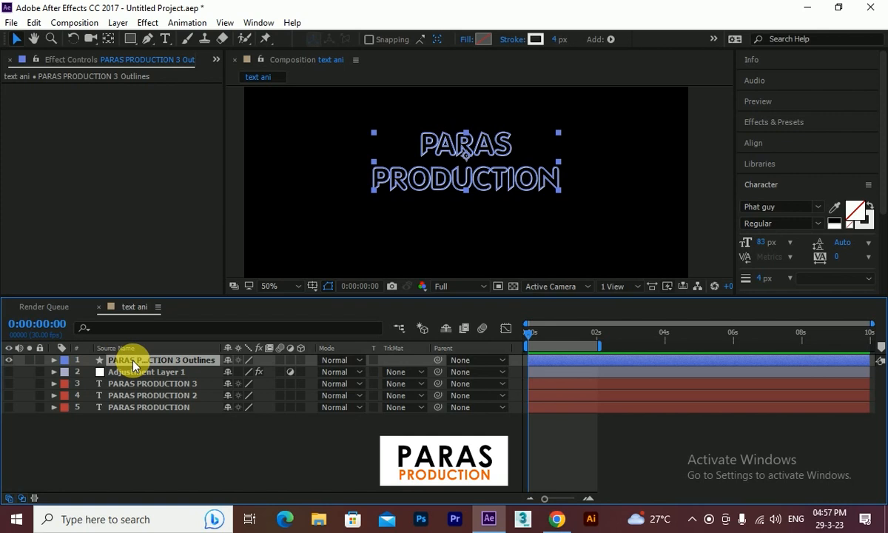
pyautogui.click(54, 360)
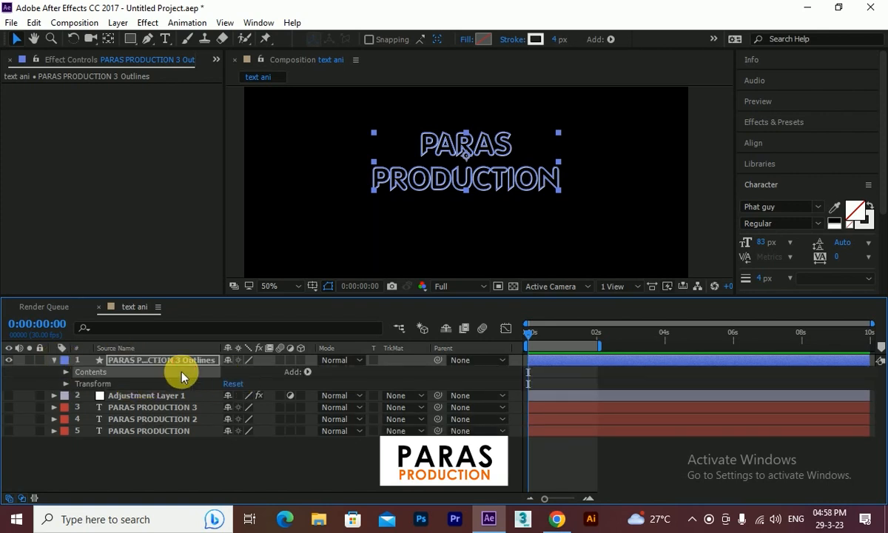
pyautogui.click(306, 372)
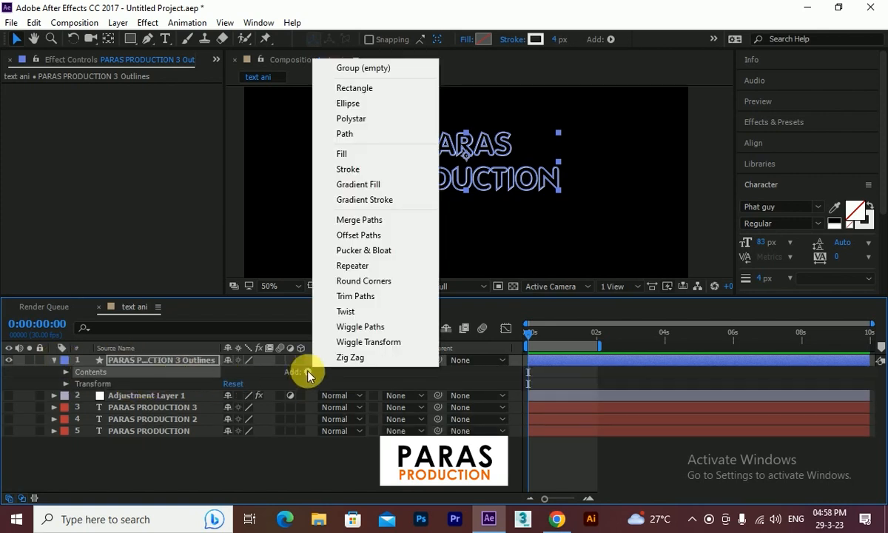
pyautogui.click(370, 297)
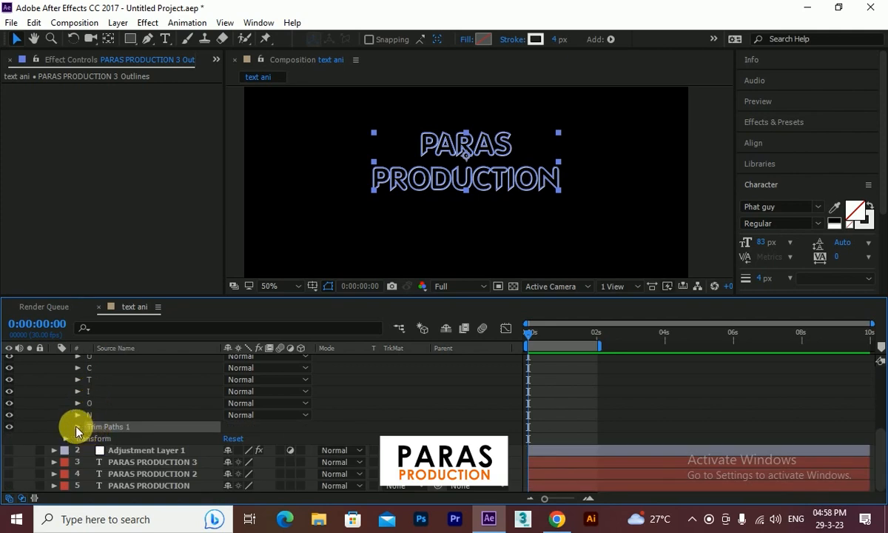
# Step: Enable keyframing for the Trim Paths Start at 0:00:00:00 and set it to 100%
pyautogui.click(77, 427)
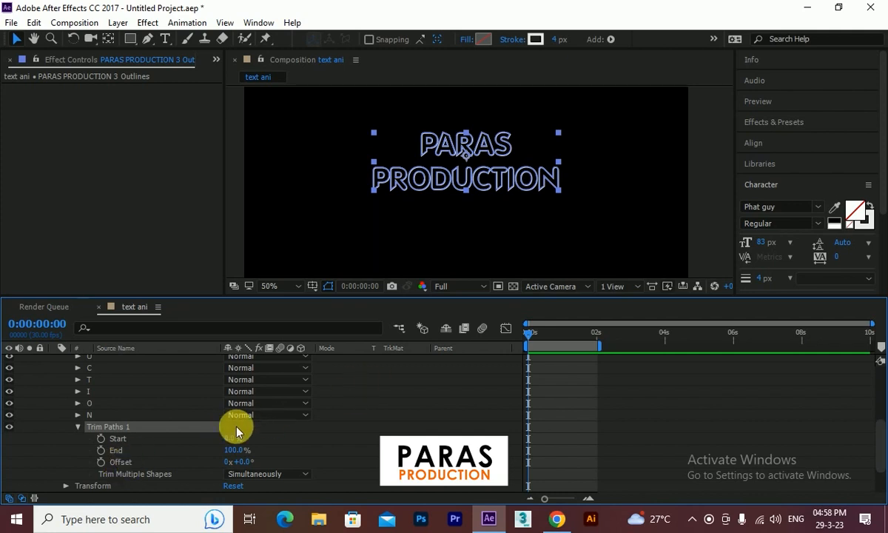
pyautogui.click(101, 438)
pyautogui.moveTo(551, 333); pyautogui.dragTo(484, 333)
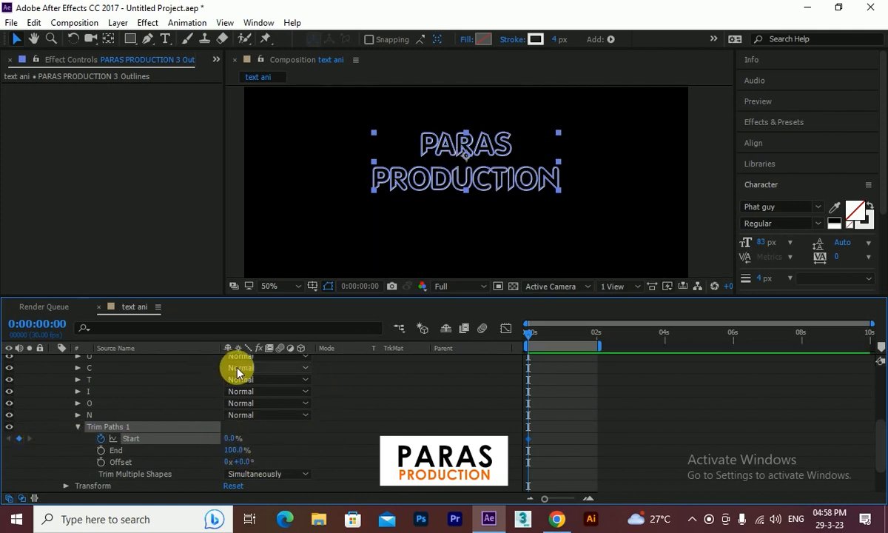
pyautogui.moveTo(231, 438); pyautogui.dragTo(412, 440)
pyautogui.click(562, 241)
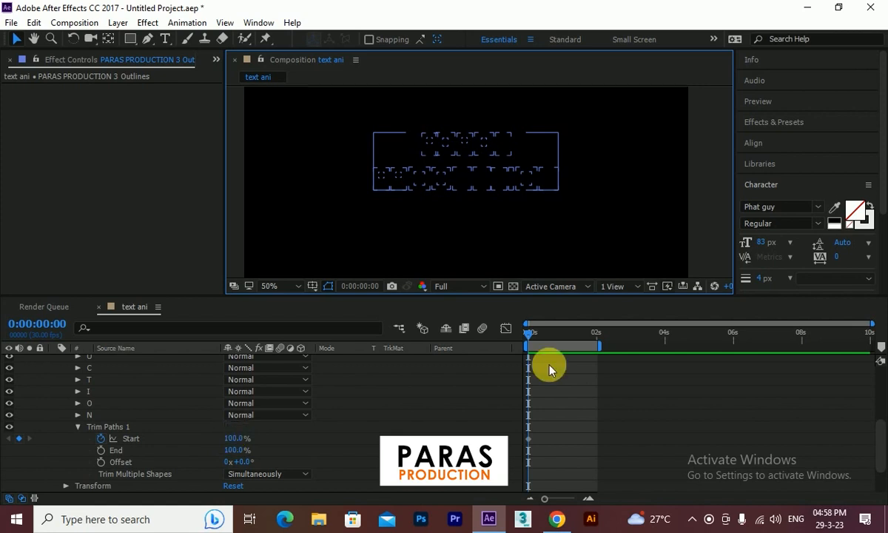
# Step: Set the Trim Paths Start to 0% at 0:00:01:28
pyautogui.moveTo(542, 340); pyautogui.dragTo(594, 345)
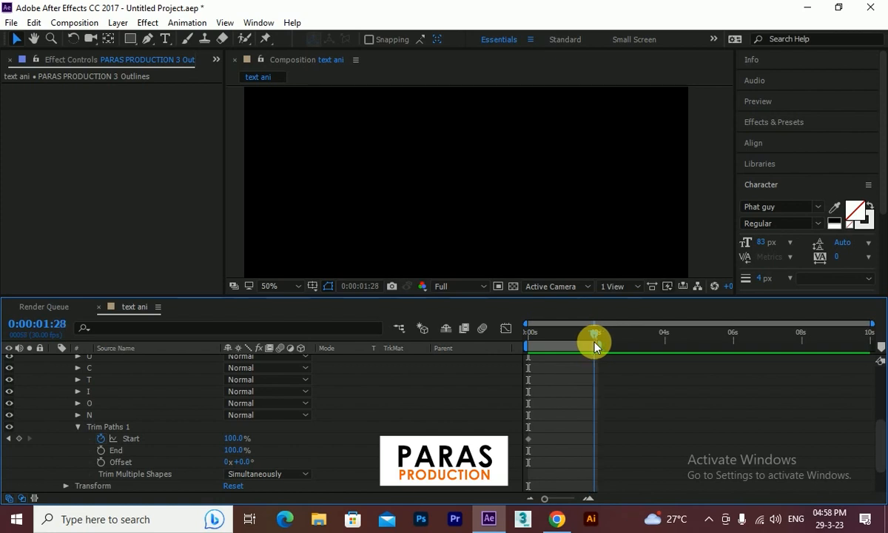
pyautogui.click(235, 439)
pyautogui.moveTo(236, 439); pyautogui.dragTo(67, 419)
# Step: Apply Easy Ease to the Trim Paths Start keyframes and adjust their curve in the speed graph
pyautogui.moveTo(614, 427); pyautogui.dragTo(508, 457)
pyautogui.press('F9')
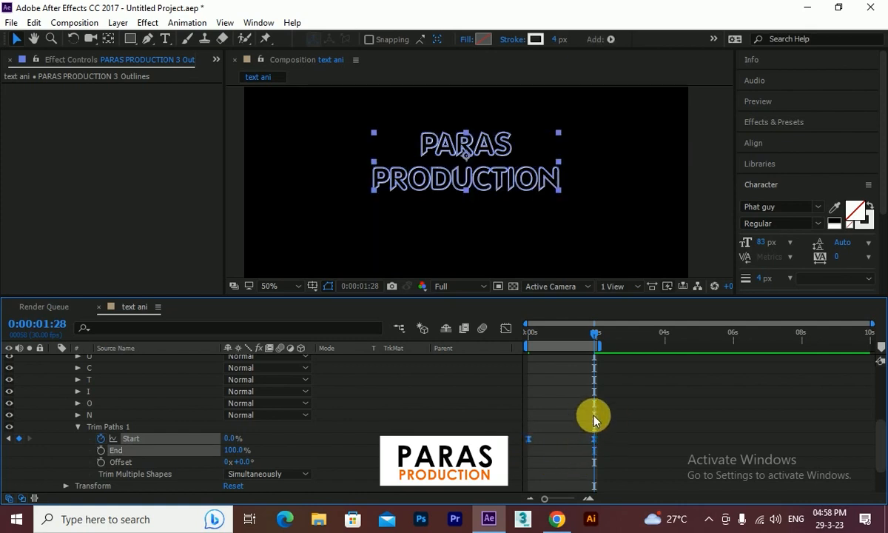
pyautogui.click(506, 328)
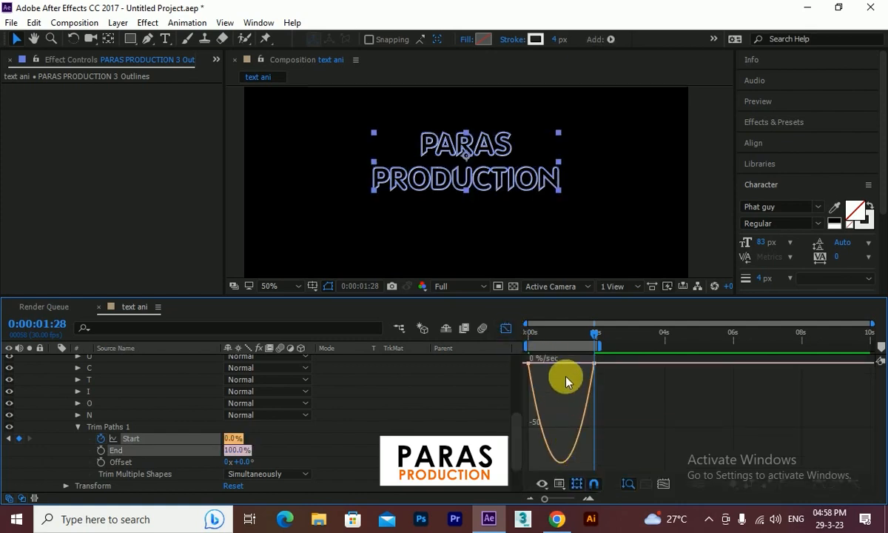
pyautogui.moveTo(527, 363); pyautogui.dragTo(551, 362)
pyautogui.click(507, 328)
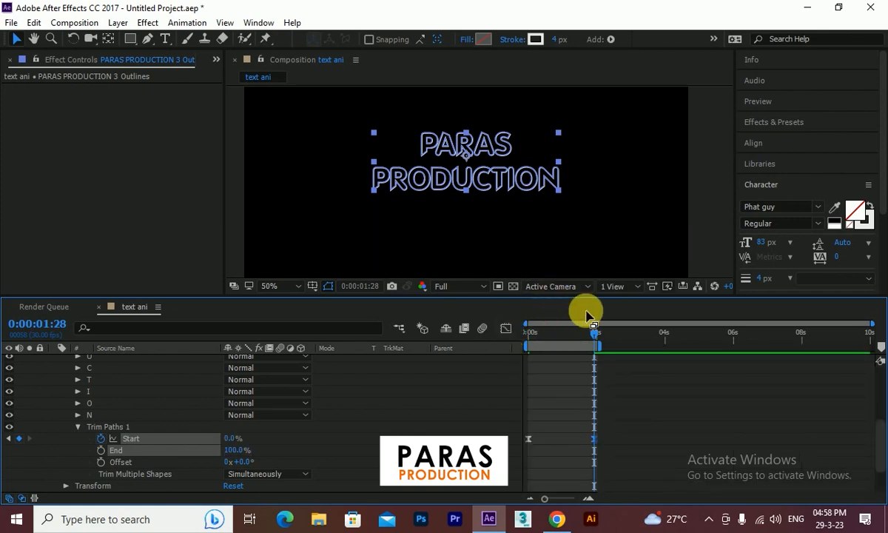
# Step: Scrub the outline animation back to 0:00:00:00 and turn off mask and shape path visibility in the composition view
pyautogui.click(721, 204)
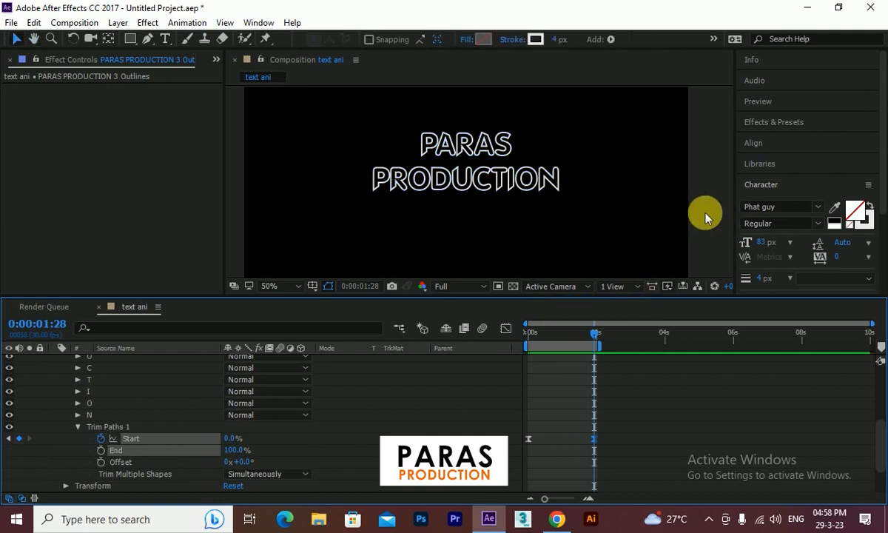
pyautogui.moveTo(563, 338)
pyautogui.mouseDown()
pyautogui.moveTo(523, 334)
pyautogui.moveTo(595, 335)
pyautogui.moveTo(514, 351)
pyautogui.mouseUp()
pyautogui.click(329, 287)
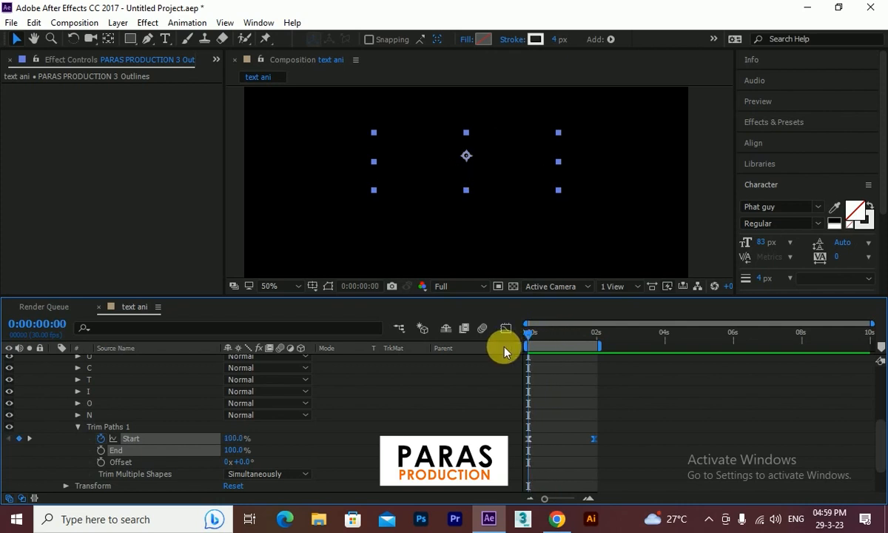